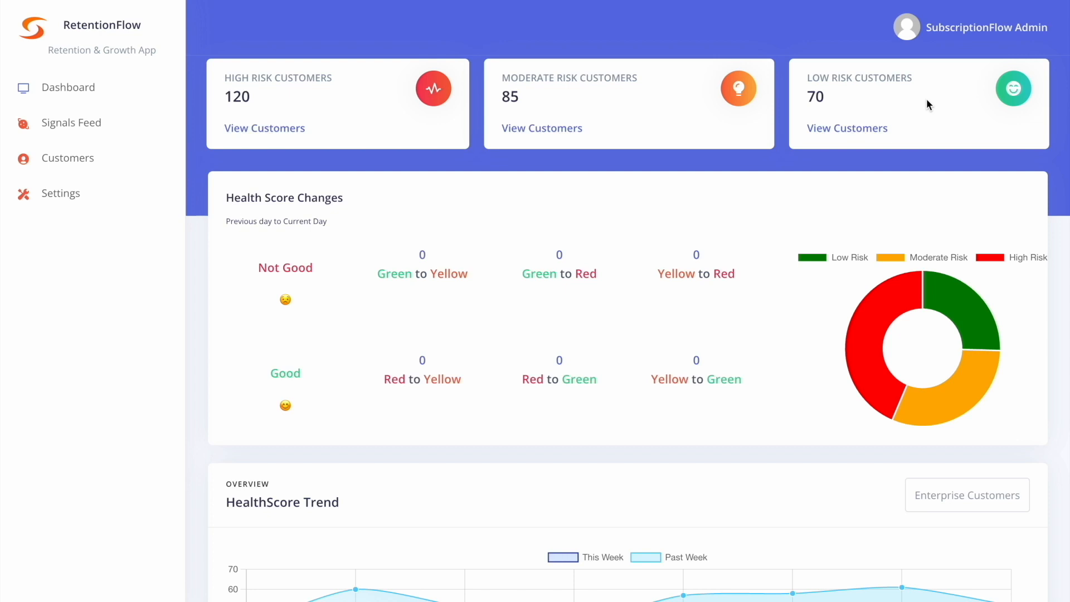
- Review the dashboard's health score changes and the weekly HealthScore trend chart
{"action": "scroll", "coordinate": [926, 101], "scroll_direction": "down", "scroll_amount": 1}
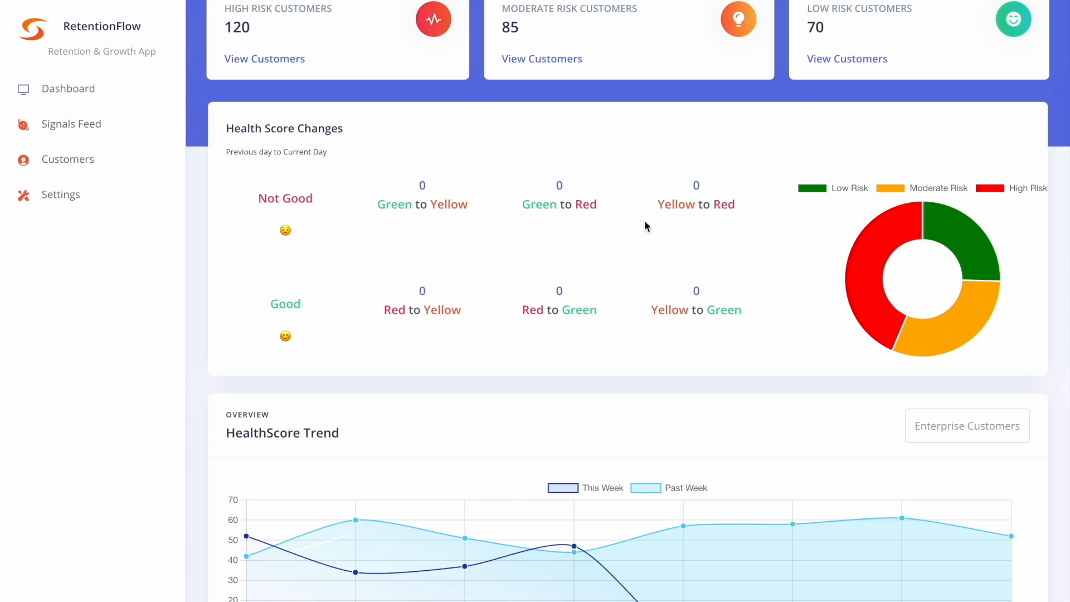
{"action": "scroll", "coordinate": [645, 222], "scroll_direction": "down", "scroll_amount": 3}
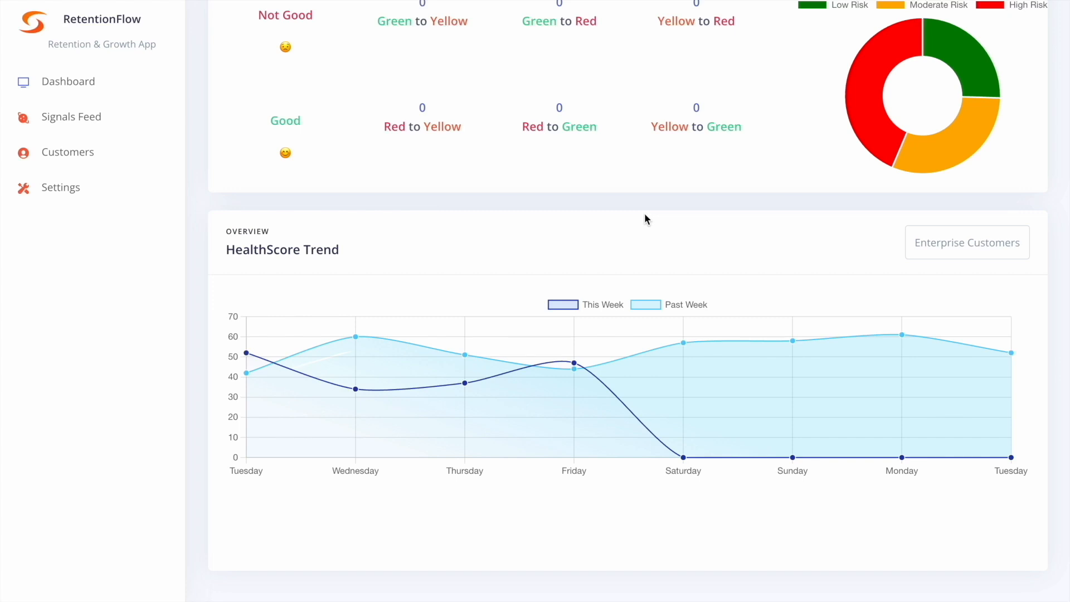
{"action": "scroll", "coordinate": [645, 218], "scroll_direction": "up", "scroll_amount": 5}
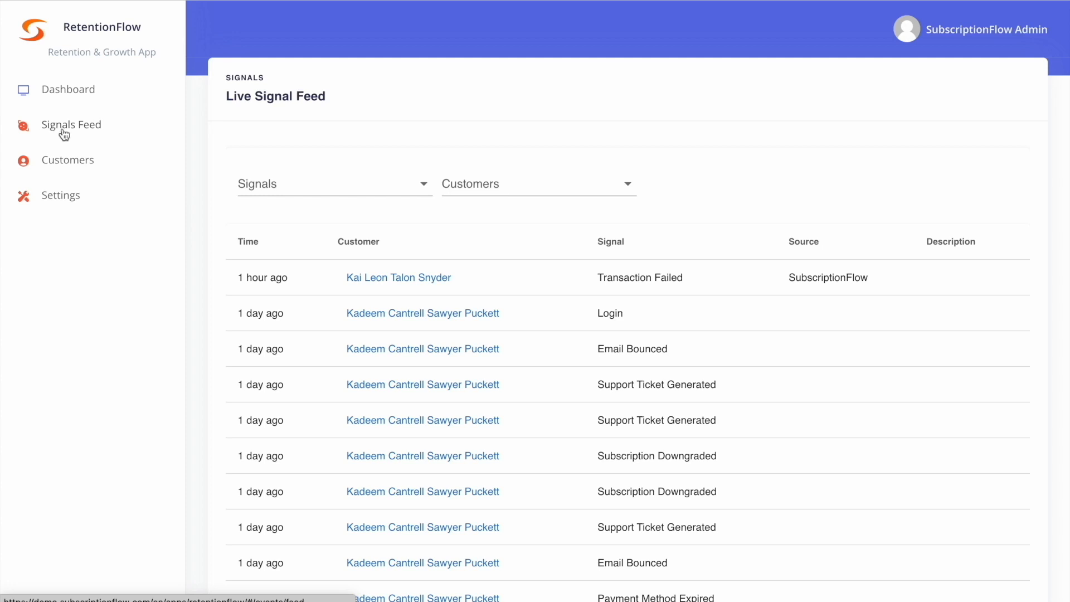
- Look through the customer signals listed in the Live Signal Feed
{"action": "scroll", "coordinate": [115, 356], "scroll_direction": "down", "scroll_amount": 2}
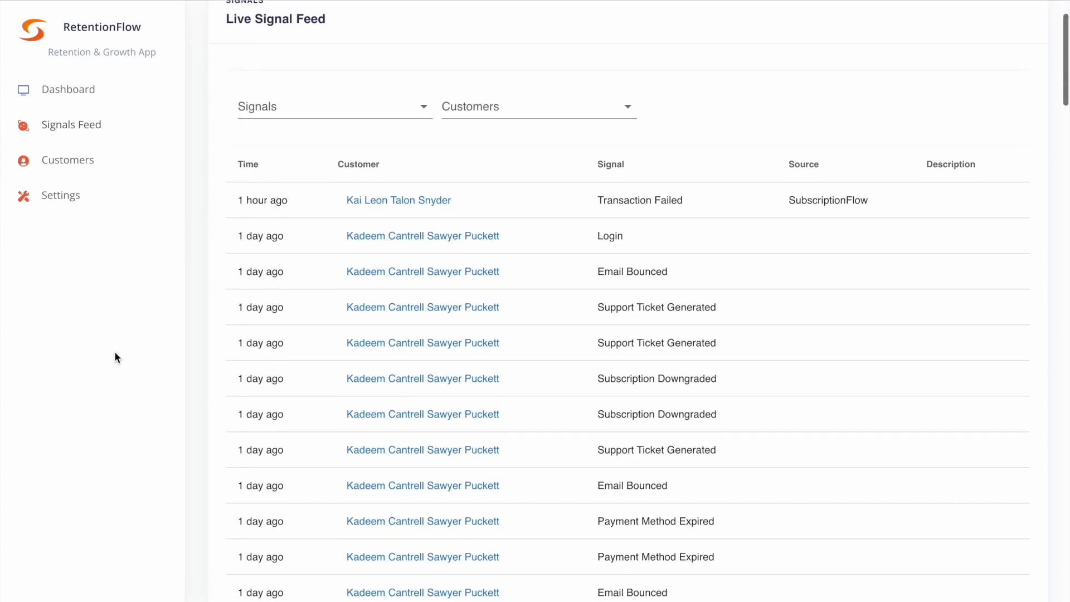
{"action": "scroll", "coordinate": [115, 353], "scroll_direction": "down", "scroll_amount": 1}
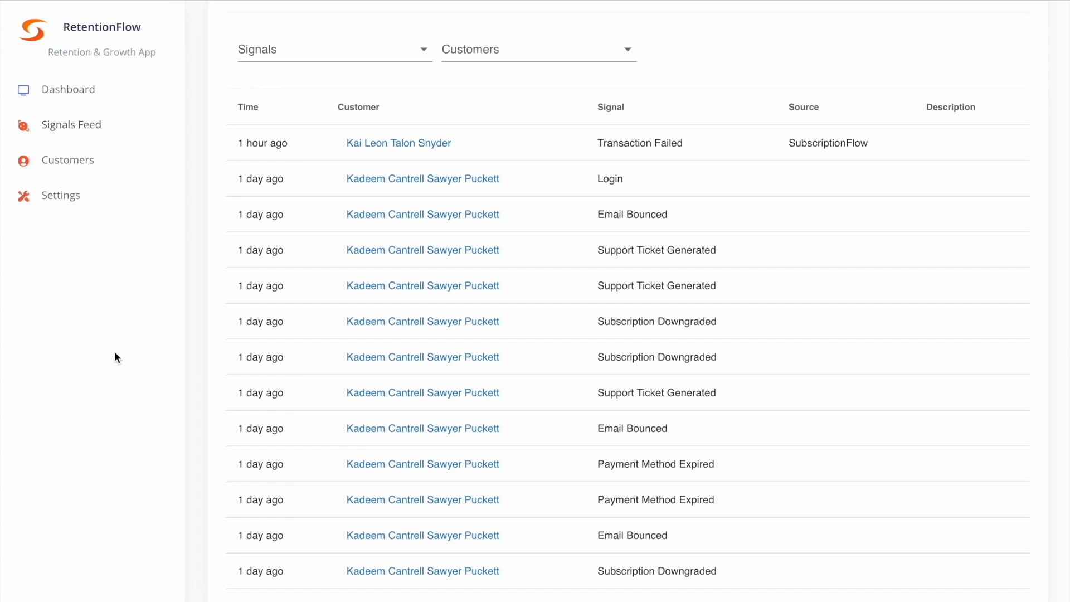
{"action": "scroll", "coordinate": [115, 353], "scroll_direction": "down", "scroll_amount": 2}
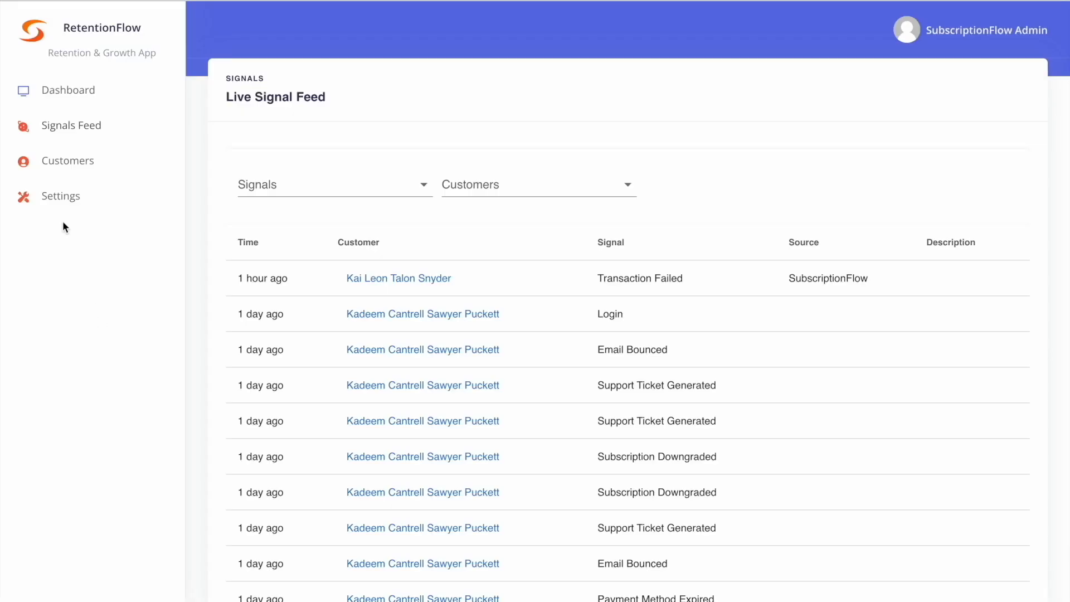
- Open the JavaScript SDK configuration among the data sources and examine its code snippet for posting signals
{"action": "left_click", "coordinate": [59, 205]}
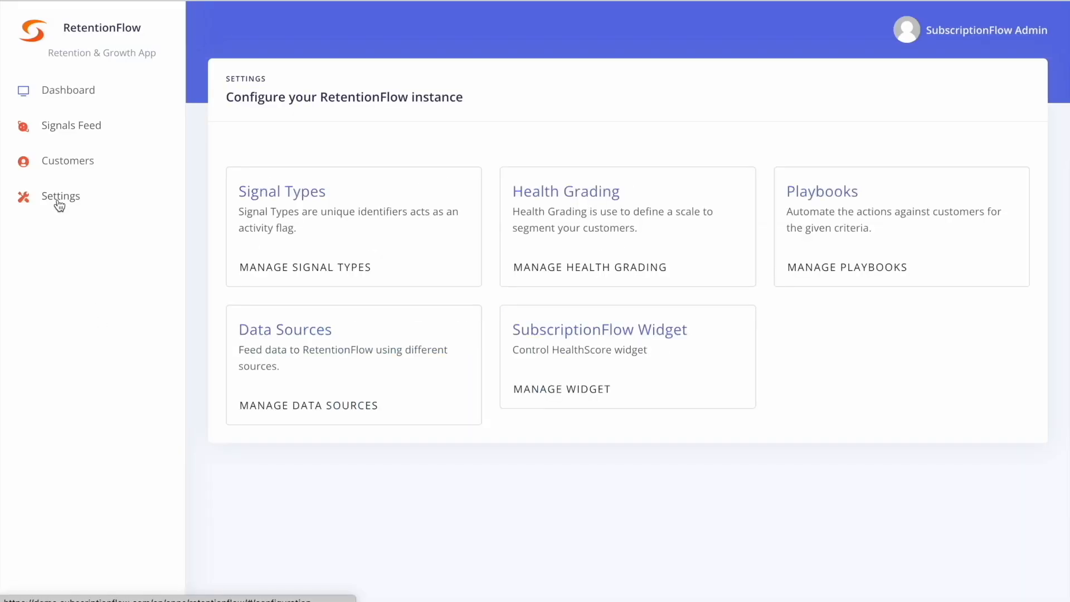
{"action": "left_click", "coordinate": [290, 333]}
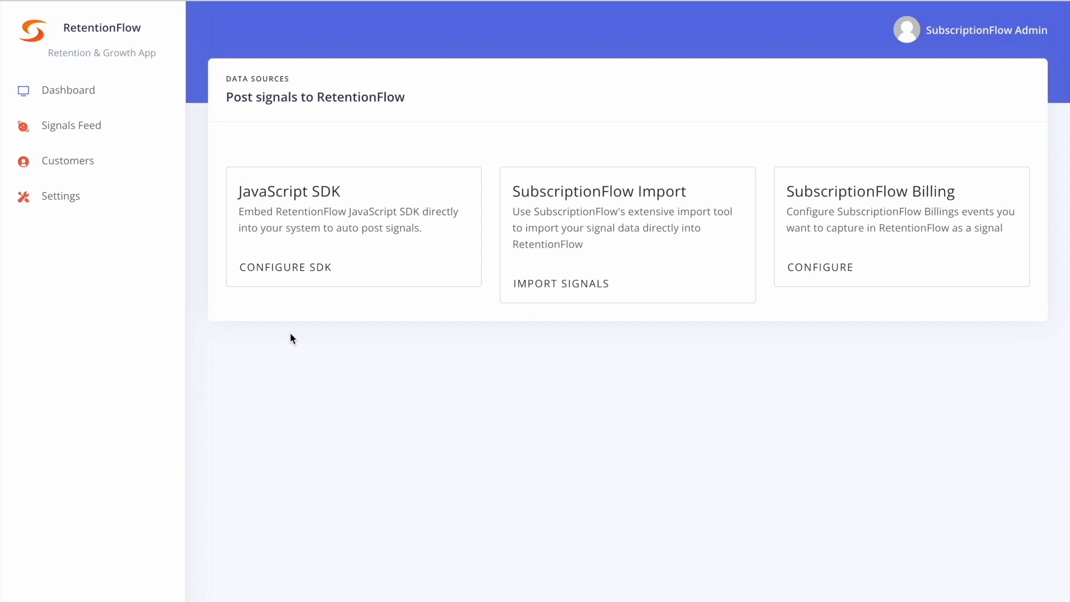
{"action": "left_click", "coordinate": [273, 268]}
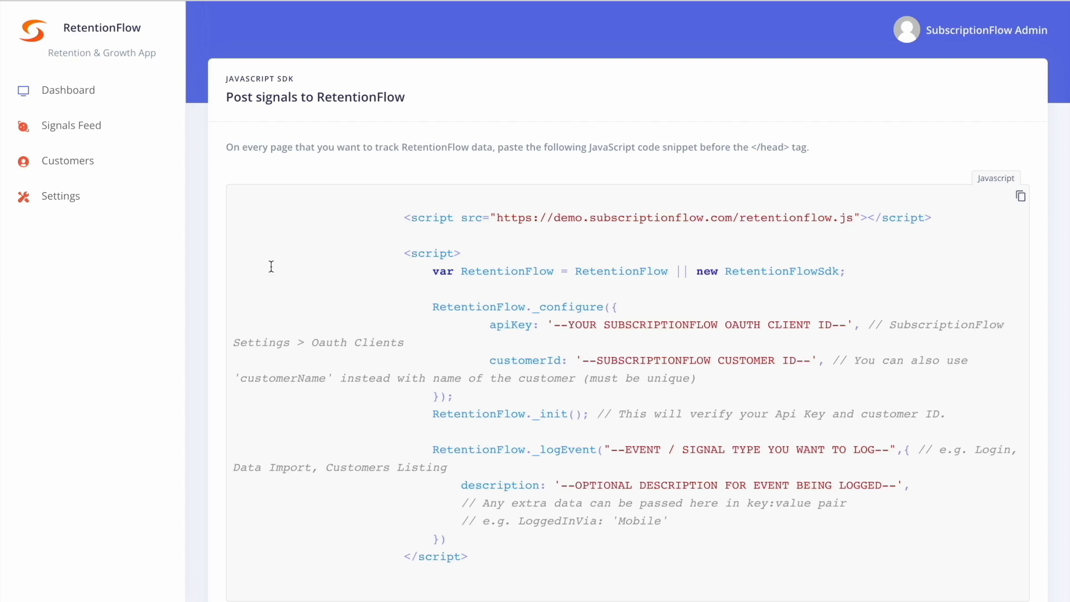
{"action": "scroll", "coordinate": [259, 415], "scroll_direction": "down", "scroll_amount": 2}
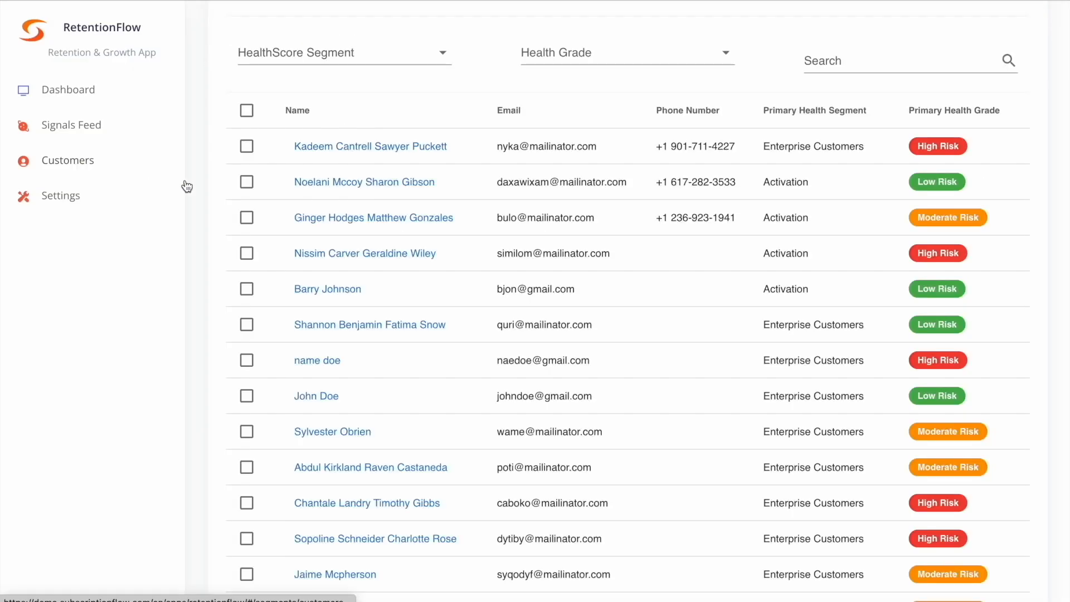
- Look through the All Customers Segment list with each customer's health segment and health grade
{"action": "scroll", "coordinate": [475, 275], "scroll_direction": "up", "scroll_amount": 2}
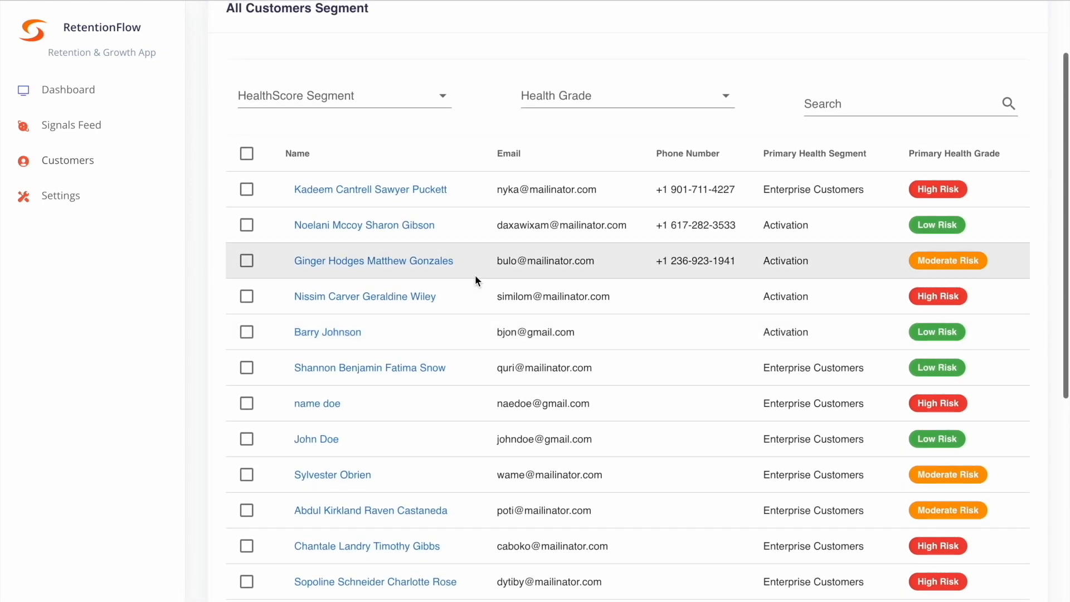
{"action": "scroll", "coordinate": [475, 276], "scroll_direction": "down", "scroll_amount": 4}
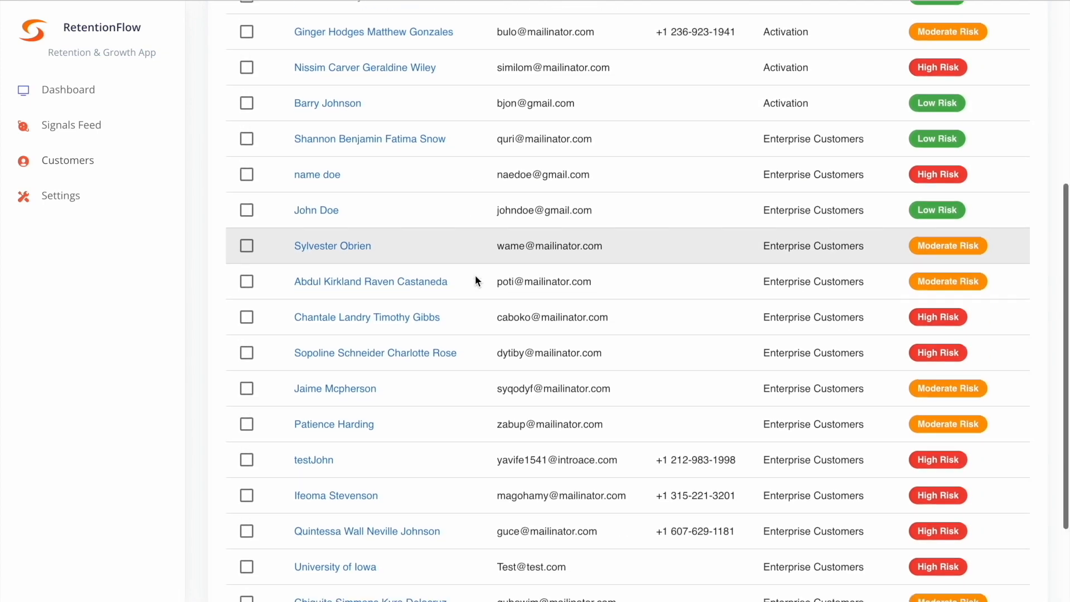
{"action": "scroll", "coordinate": [476, 276], "scroll_direction": "down", "scroll_amount": 2}
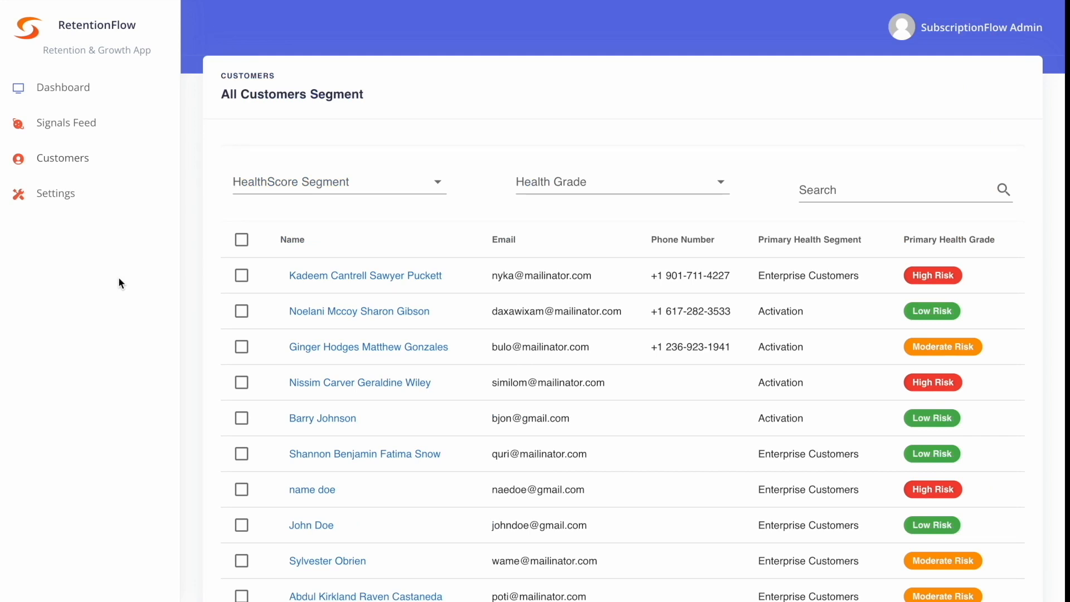
- Open the first customer's record in the list and review the HealthScore overview and the details below it
{"action": "left_click", "coordinate": [313, 275]}
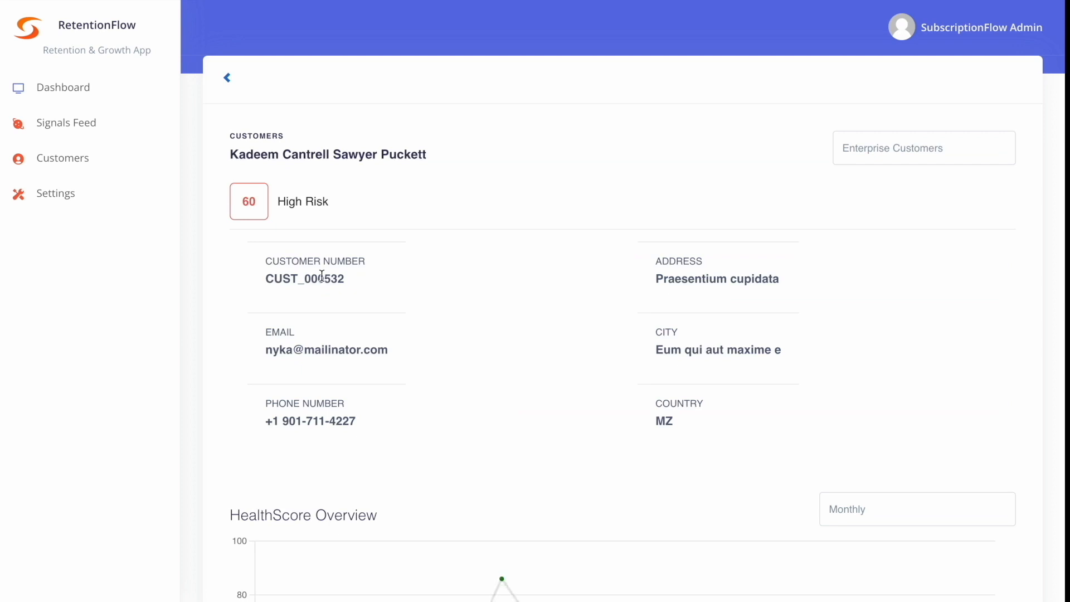
{"action": "scroll", "coordinate": [321, 276], "scroll_direction": "down", "scroll_amount": 1}
{"action": "scroll", "coordinate": [321, 276], "scroll_direction": "down", "scroll_amount": 9}
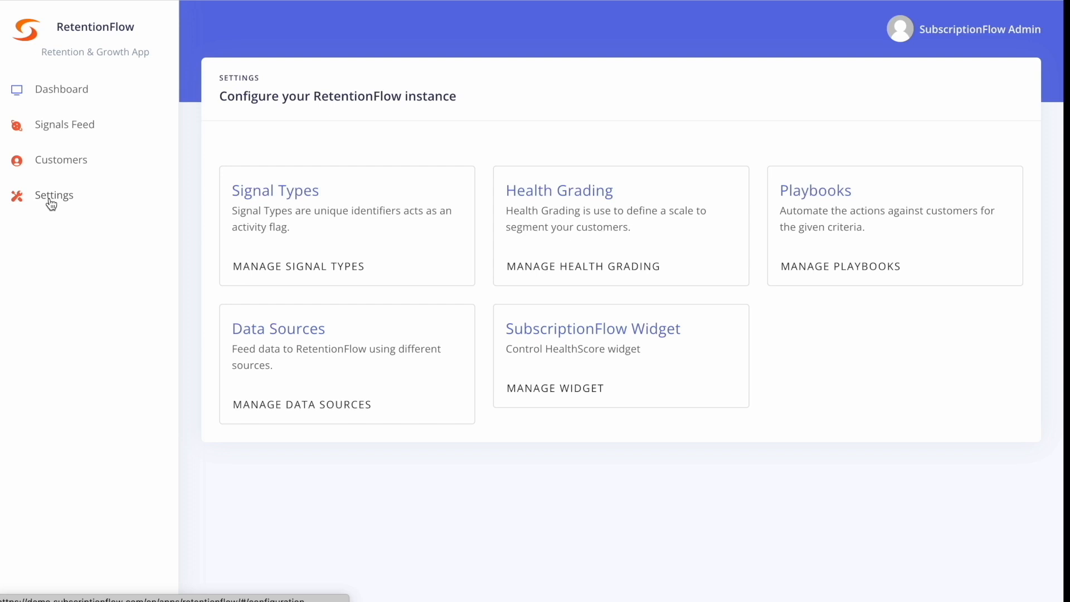
- Open the signal types in the settings and look through the full list
{"action": "left_click", "coordinate": [272, 193]}
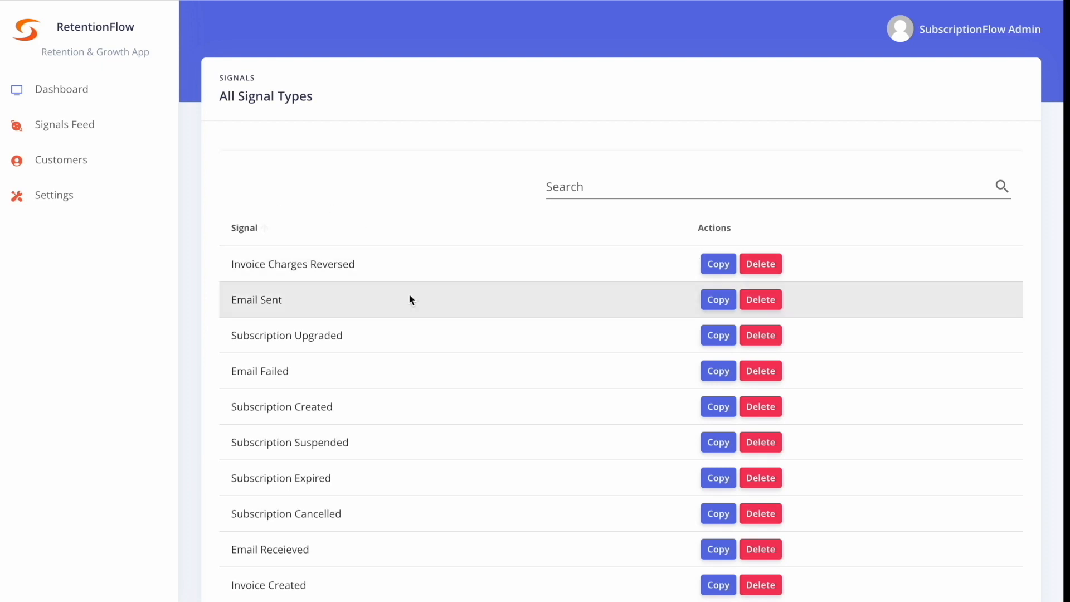
{"action": "scroll", "coordinate": [137, 371], "scroll_direction": "down", "scroll_amount": 2}
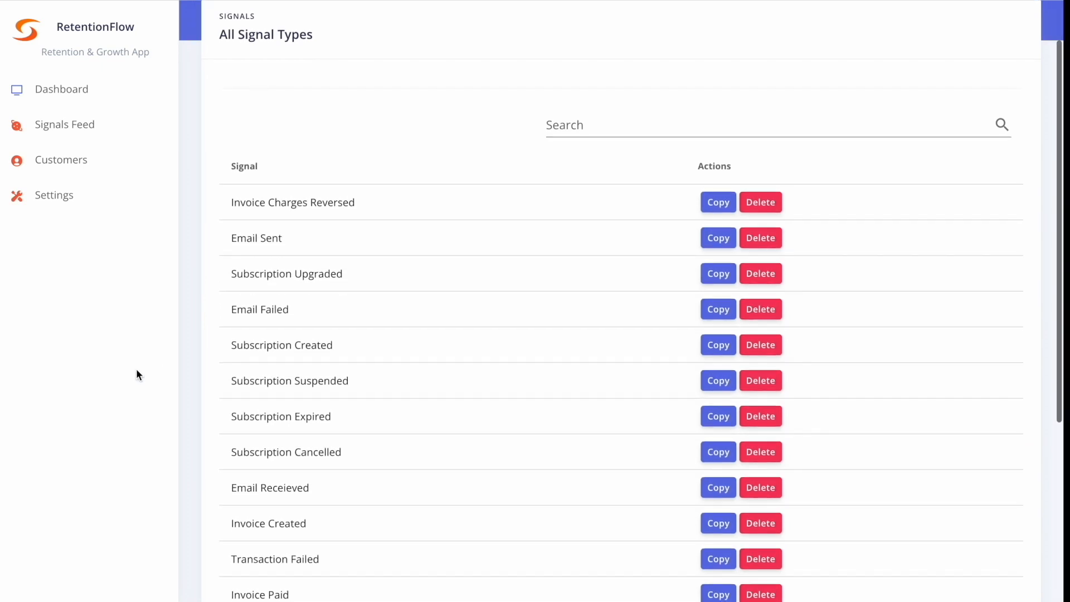
{"action": "scroll", "coordinate": [136, 369], "scroll_direction": "down", "scroll_amount": 1}
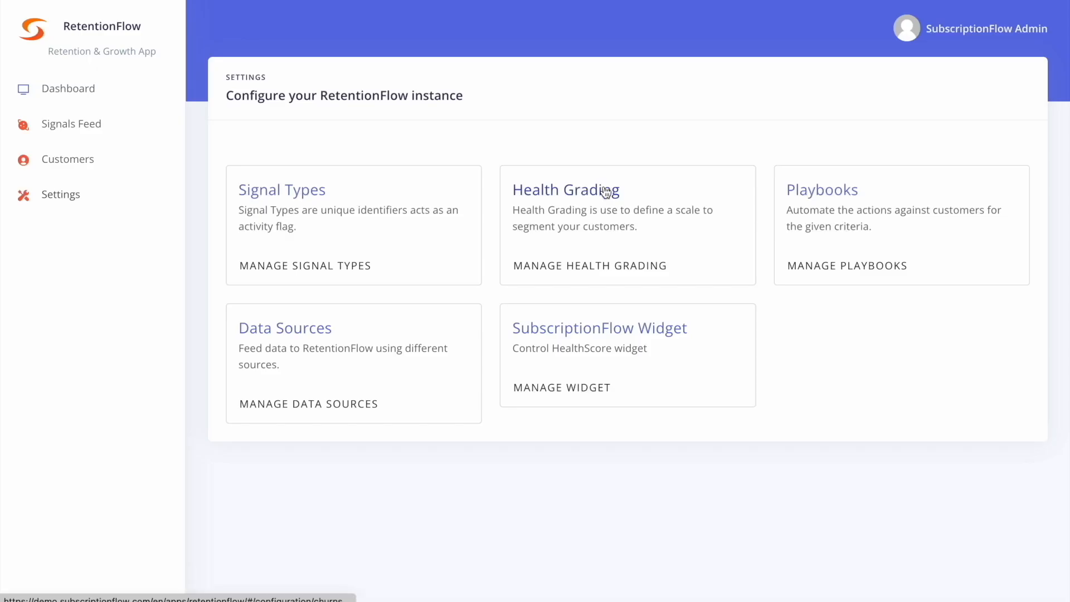
- Start a new health grading and name it Product Use
{"action": "left_click", "coordinate": [609, 190]}
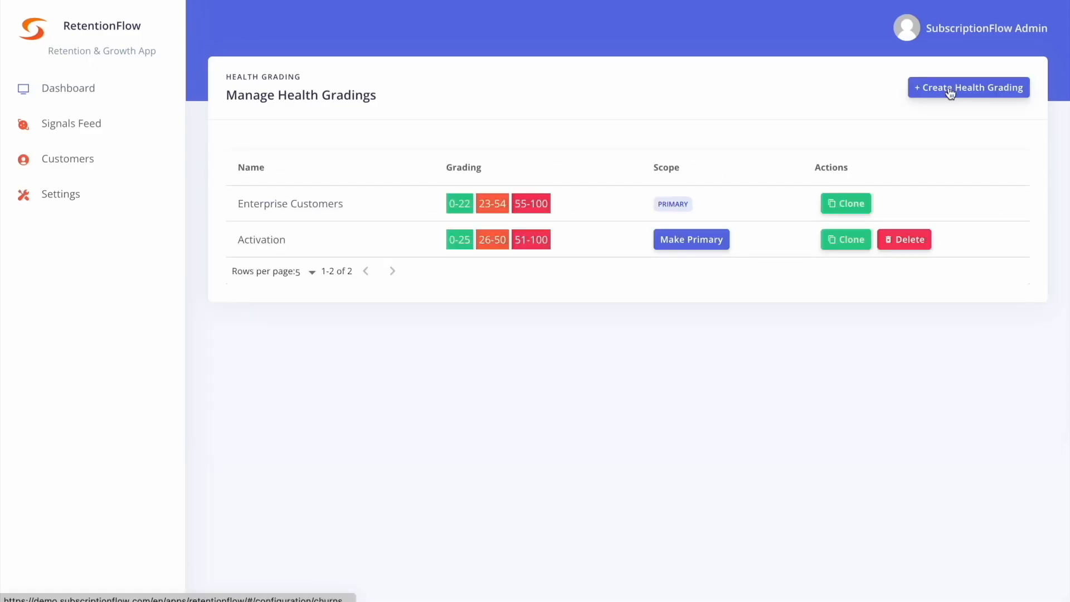
{"action": "left_click", "coordinate": [950, 91]}
{"action": "left_click", "coordinate": [399, 179]}
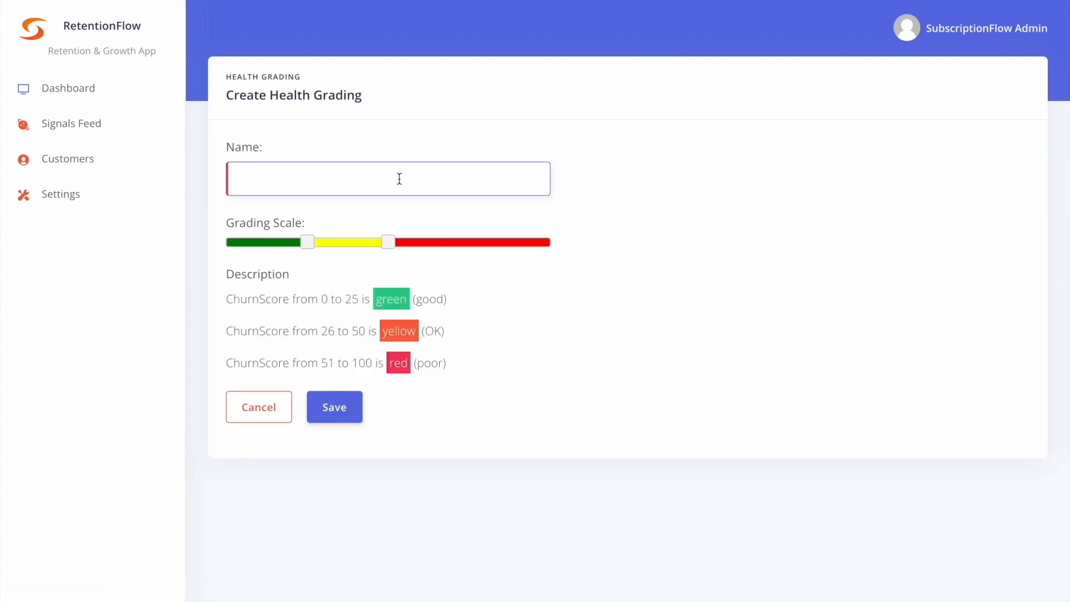
{"action": "type", "text": "Prpduct Use"}
{"action": "right_click", "coordinate": [268, 180]}
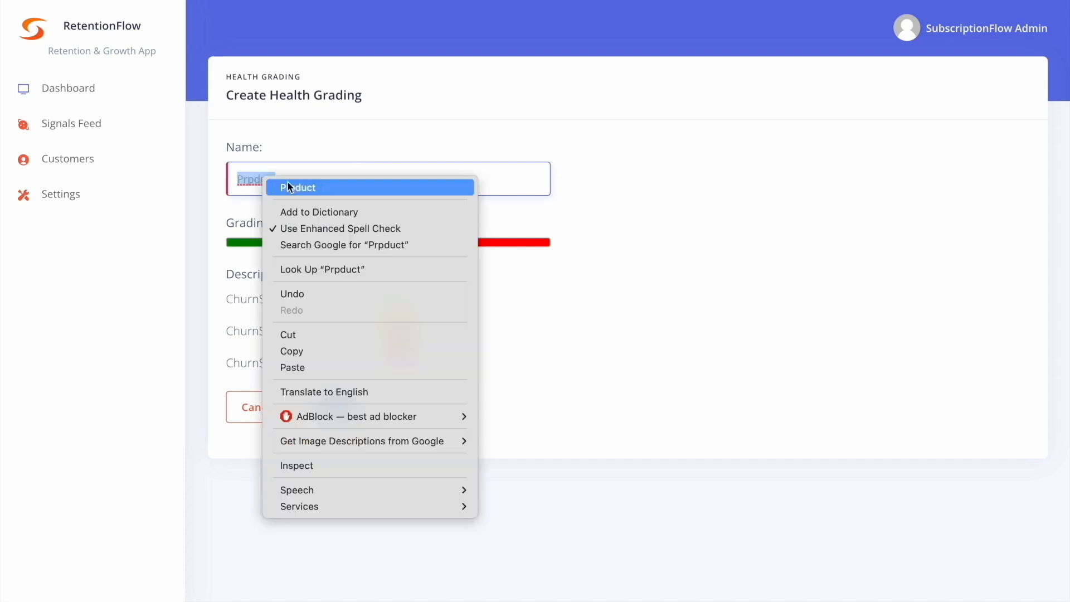
{"action": "left_click", "coordinate": [292, 185]}
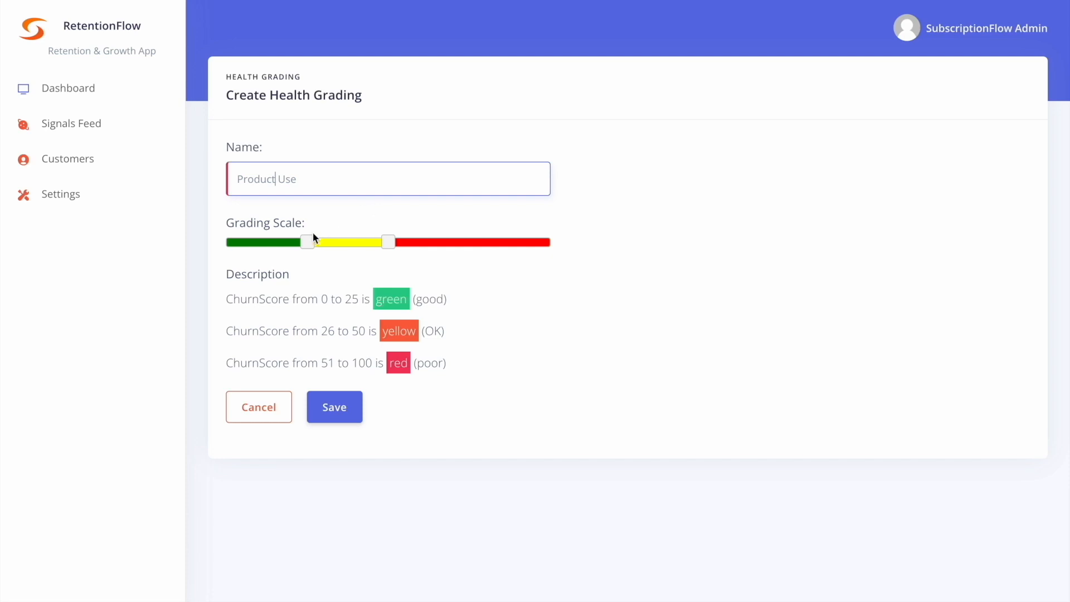
- Set the grading scale to green 0-20, yellow 21-55 and red 56-100, and save the health grading
{"action": "left_click_drag", "start_coordinate": [307, 243], "coordinate": [290, 246]}
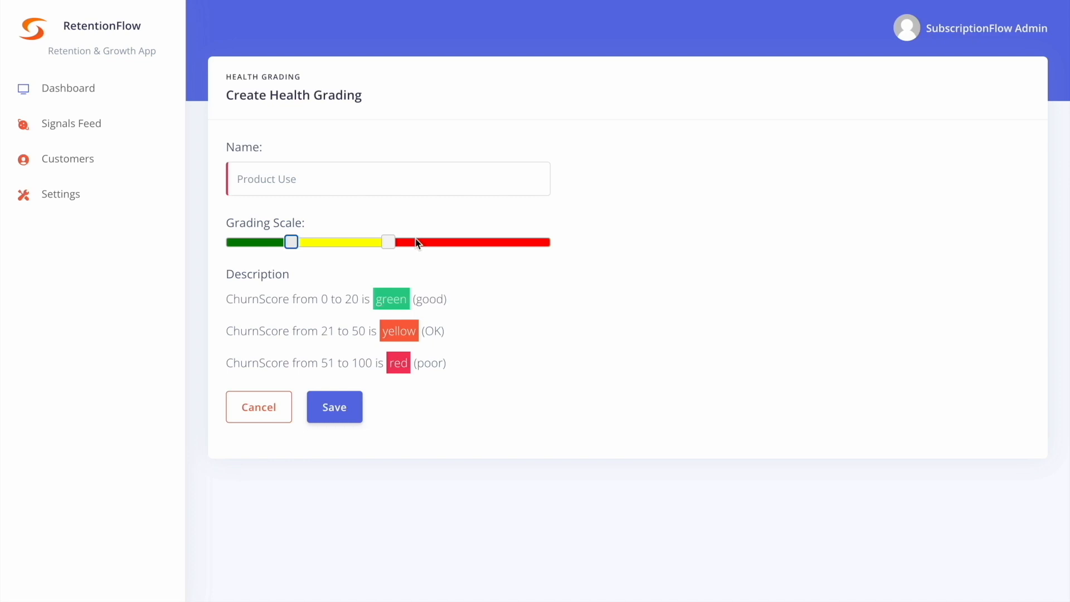
{"action": "left_click_drag", "start_coordinate": [391, 244], "coordinate": [408, 249]}
{"action": "left_click", "coordinate": [346, 409]}
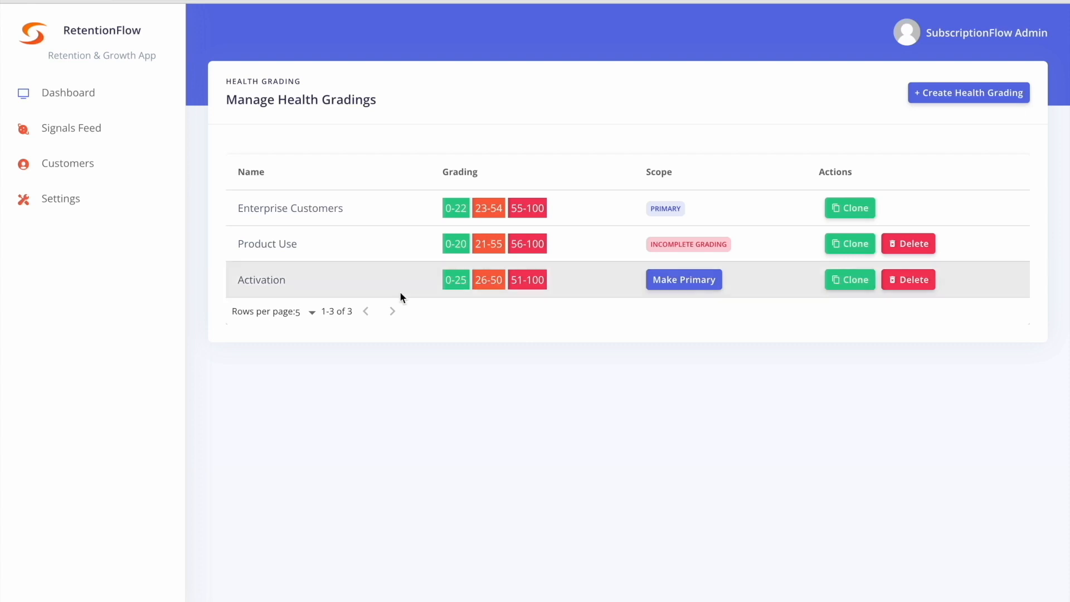
- Start a new ChurnScore factor for the Product Use grading and name it Login
{"action": "left_click", "coordinate": [280, 246]}
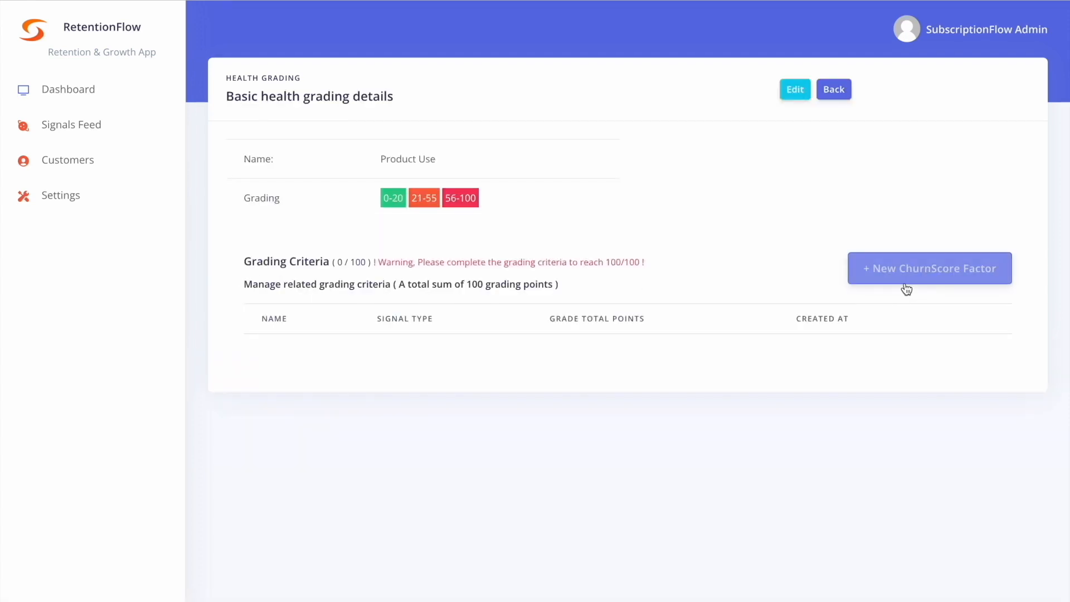
{"action": "left_click", "coordinate": [904, 274]}
{"action": "left_click", "coordinate": [304, 180]}
{"action": "type", "text": "Logi"}
{"action": "key", "text": "BackSpace"}
{"action": "key", "text": "BackSpace"}
{"action": "key", "text": "BackSpace"}
{"action": "type", "text": "ogin"}
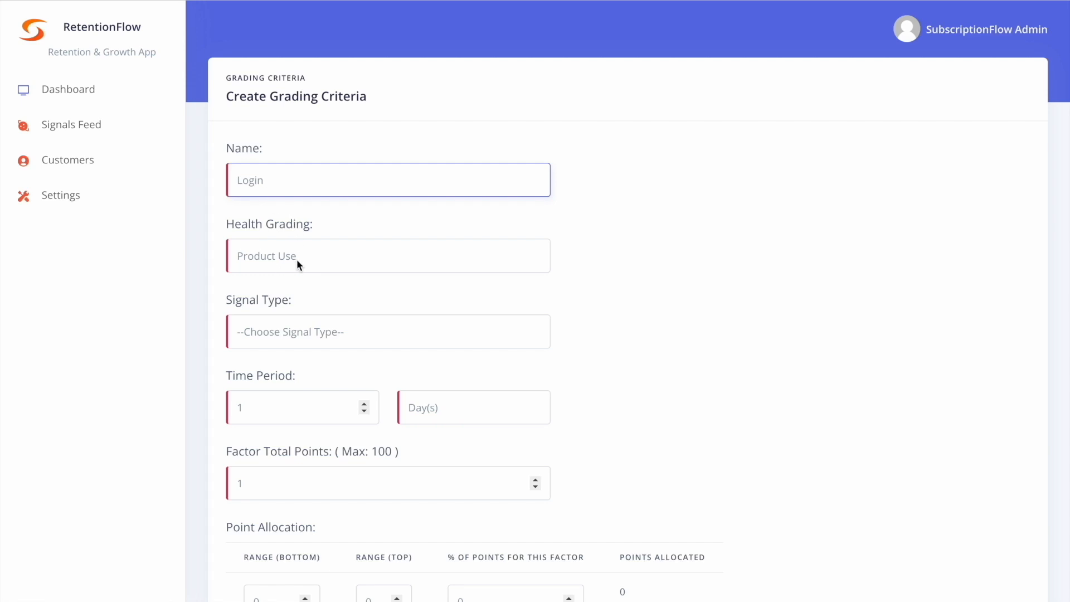
- Set the criteria's signal type to Login and its time period unit to Month(s)
{"action": "scroll", "coordinate": [297, 258], "scroll_direction": "down", "scroll_amount": 2}
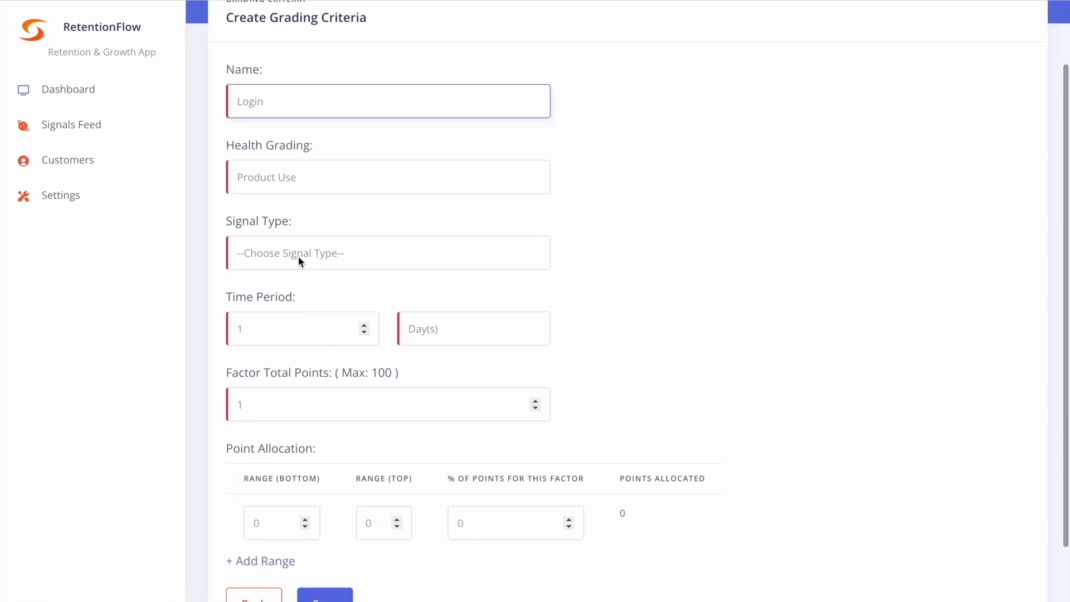
{"action": "left_click", "coordinate": [297, 256]}
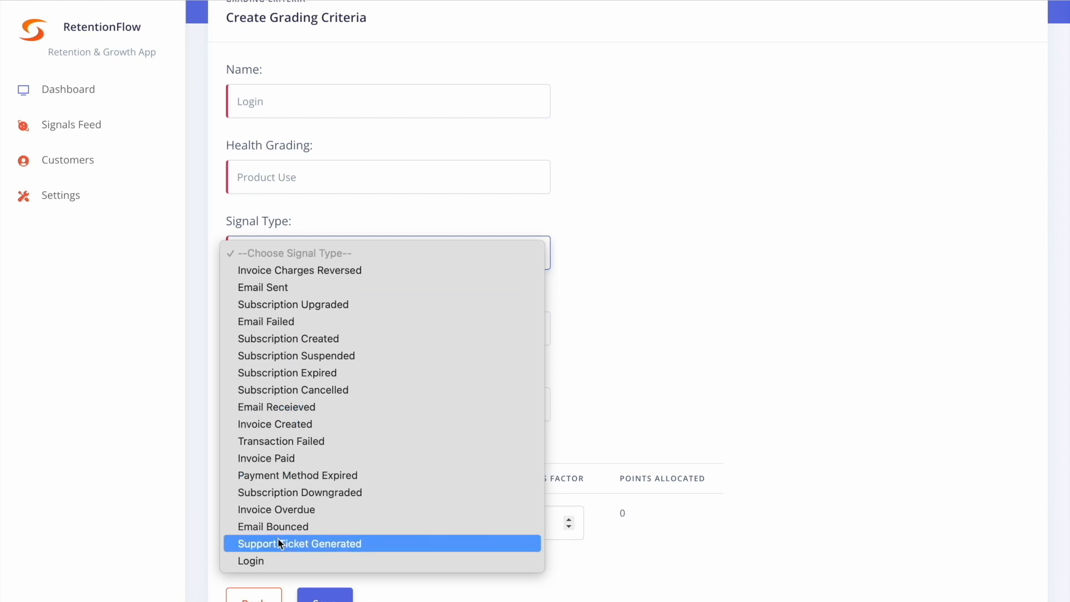
{"action": "left_click", "coordinate": [256, 560]}
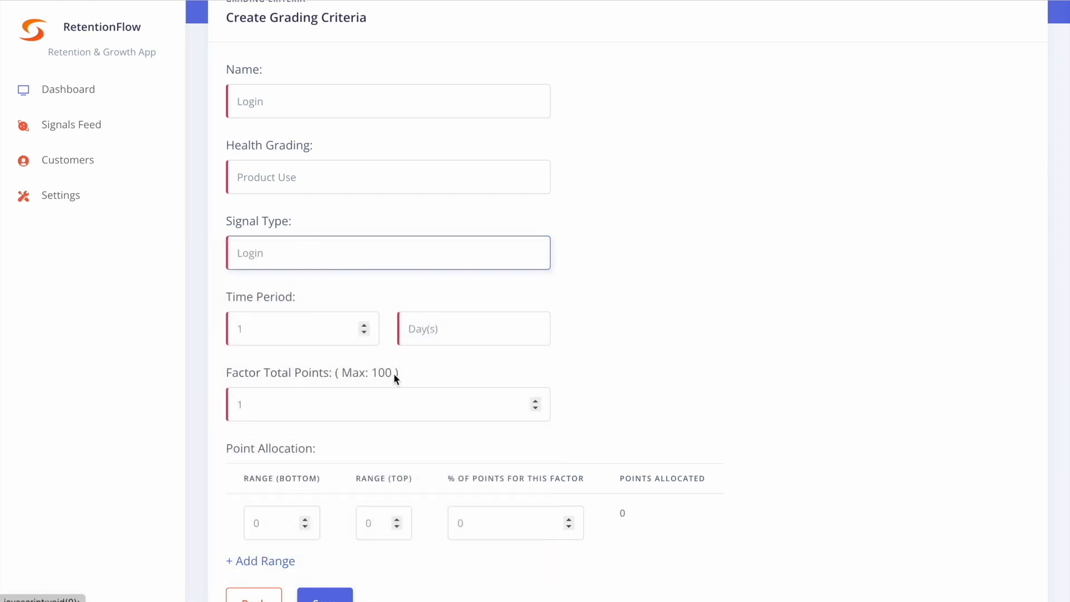
{"action": "left_click", "coordinate": [432, 333]}
{"action": "left_click", "coordinate": [432, 363]}
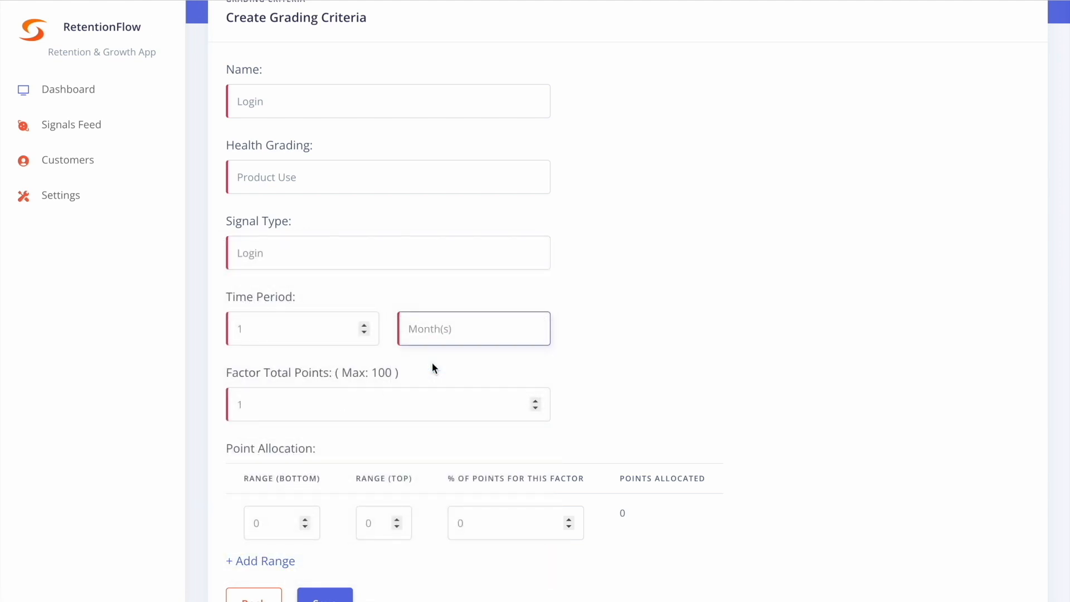
- Set the Login factor's total points to 100
{"action": "scroll", "coordinate": [433, 368], "scroll_direction": "down", "scroll_amount": 2}
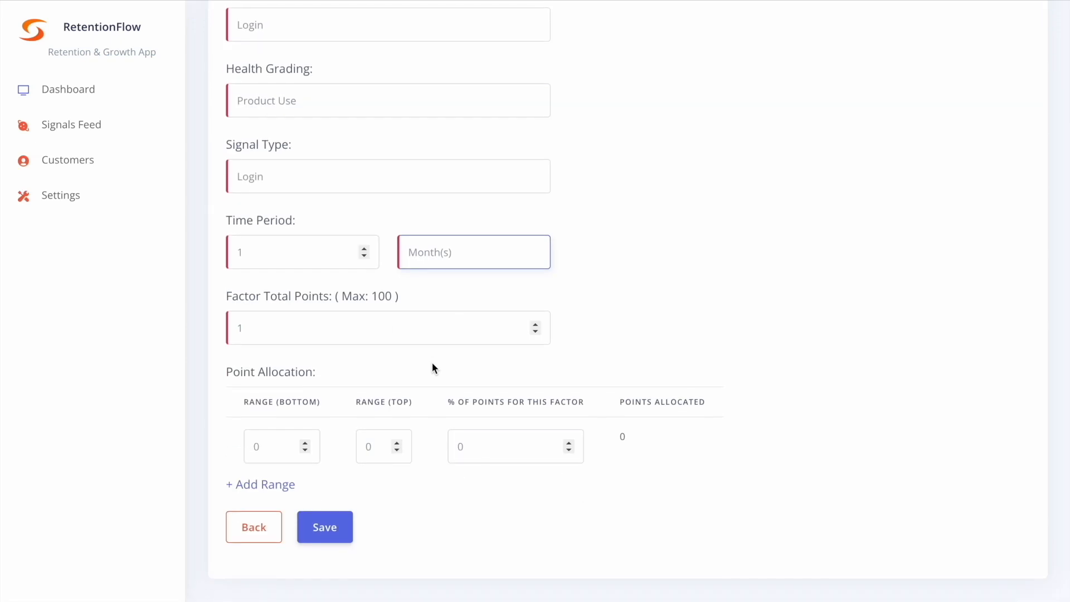
{"action": "left_click", "coordinate": [327, 330]}
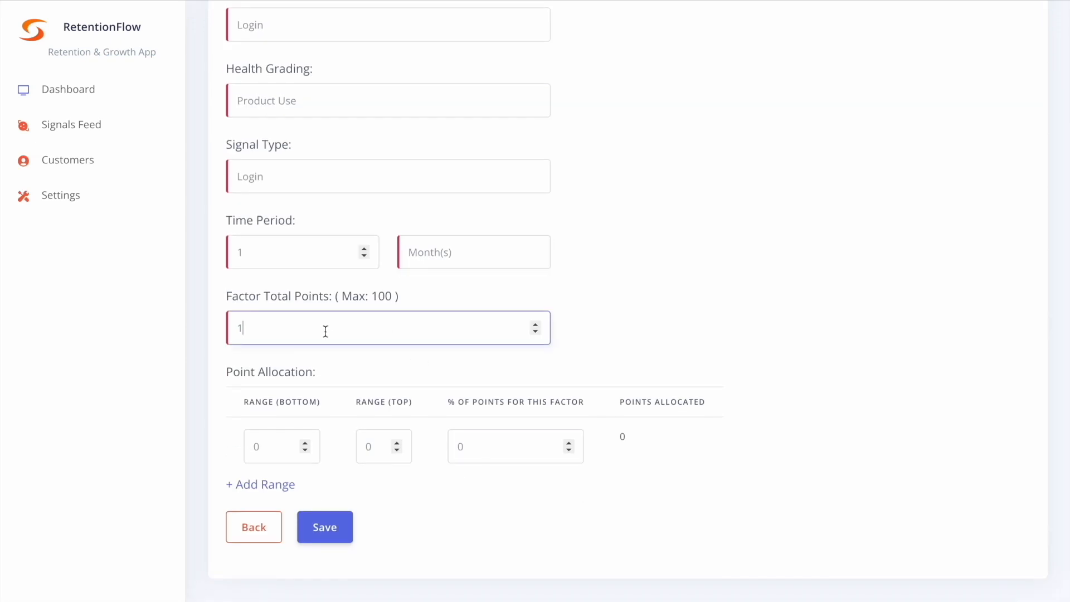
{"action": "type", "text": "00"}
- Allocate 25% of the factor's points to the first range, from 0 to 5
{"action": "left_click", "coordinate": [276, 444]}
{"action": "left_click", "coordinate": [382, 448]}
{"action": "key", "text": "BackSpace"}
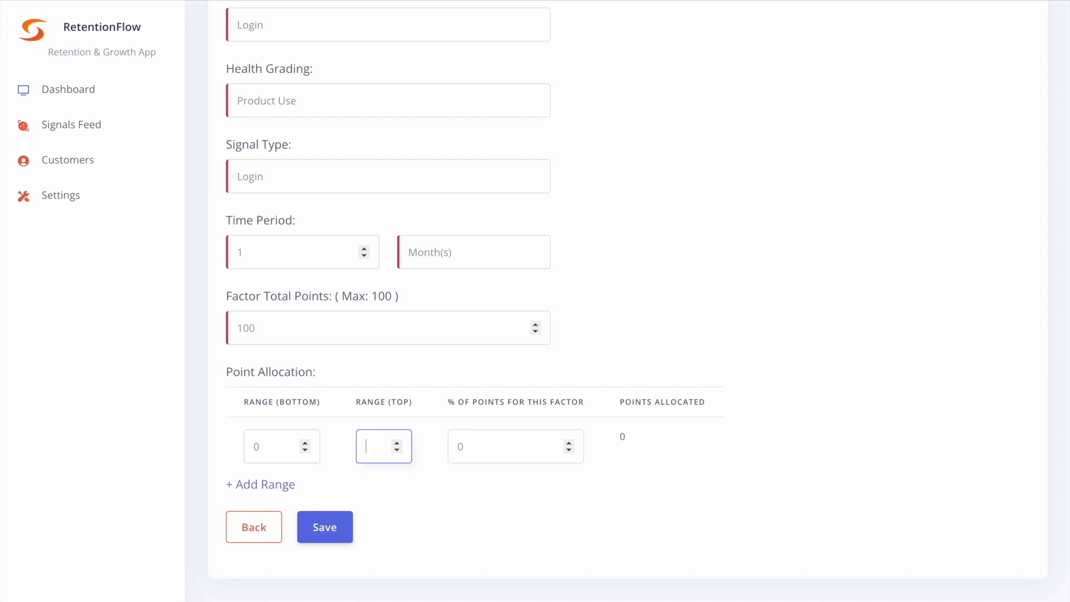
{"action": "type", "text": "5"}
{"action": "left_click", "coordinate": [501, 441]}
{"action": "key", "text": "BackSpace"}
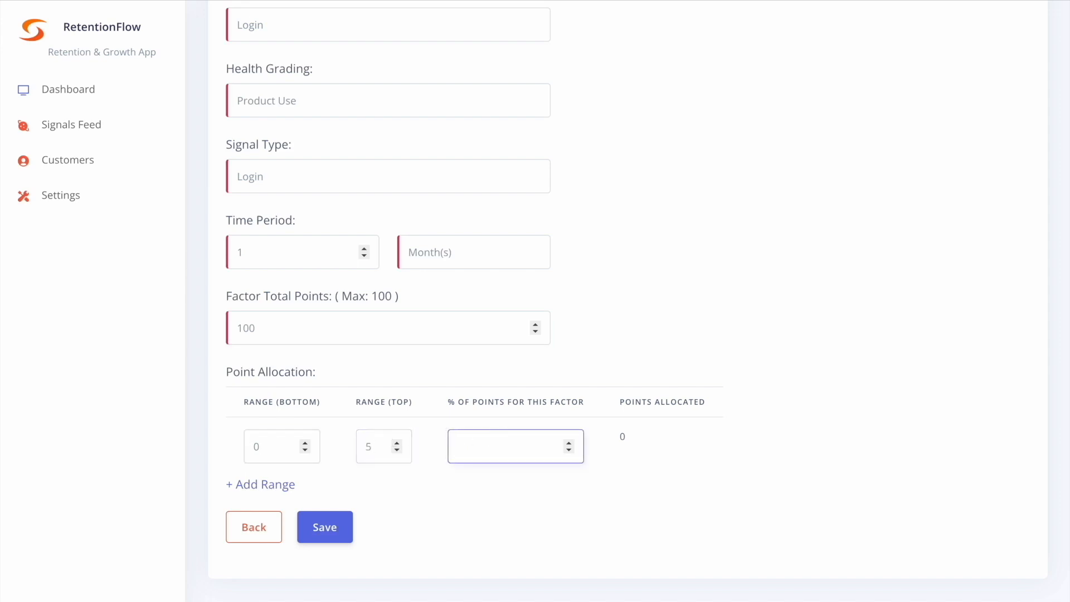
{"action": "type", "text": "25"}
- Add a second point allocation range from 6 to 10 and give it 50% of the factor's points
{"action": "left_click", "coordinate": [270, 485]}
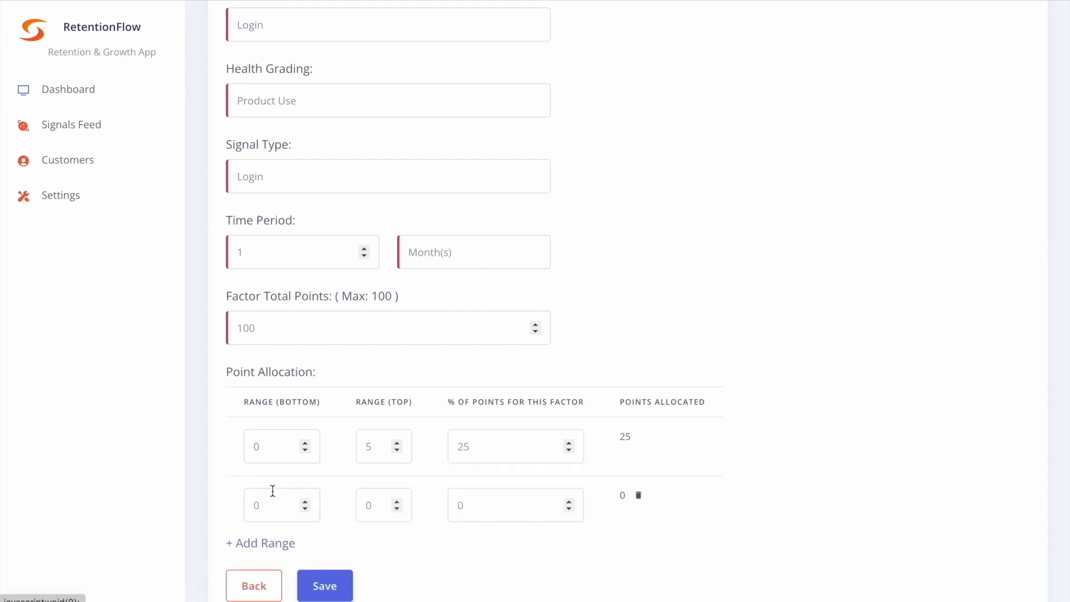
{"action": "scroll", "coordinate": [428, 451], "scroll_direction": "down", "scroll_amount": 1}
{"action": "left_click", "coordinate": [265, 452]}
{"action": "key", "text": "BackSpace"}
{"action": "type", "text": "6"}
{"action": "left_click", "coordinate": [380, 446]}
{"action": "key", "text": "BackSpace"}
{"action": "type", "text": "10"}
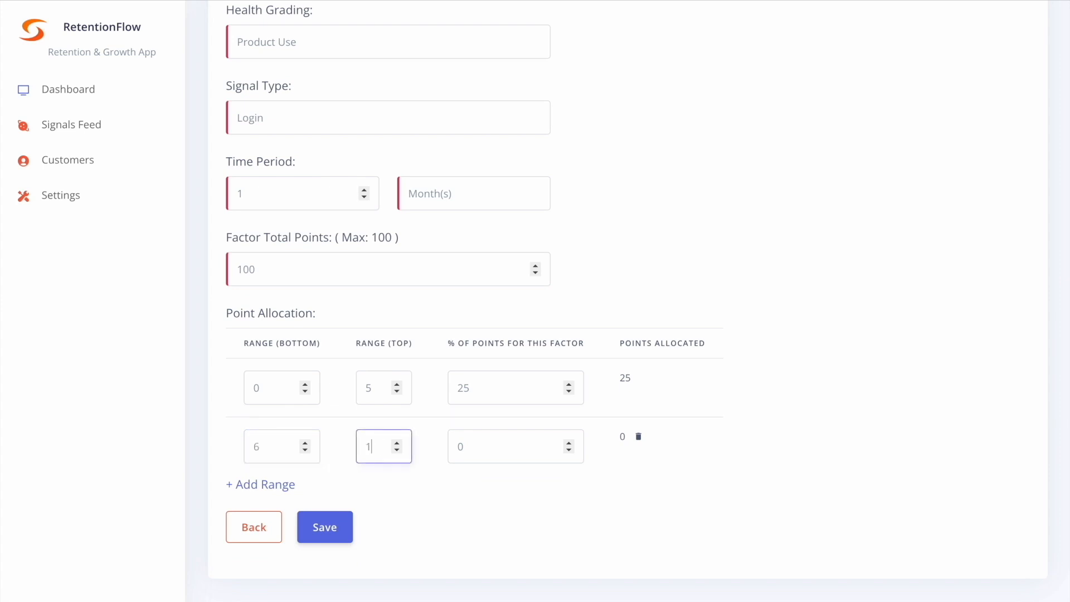
{"action": "left_click", "coordinate": [488, 443]}
{"action": "key", "text": "BackSpace"}
{"action": "type", "text": "50"}
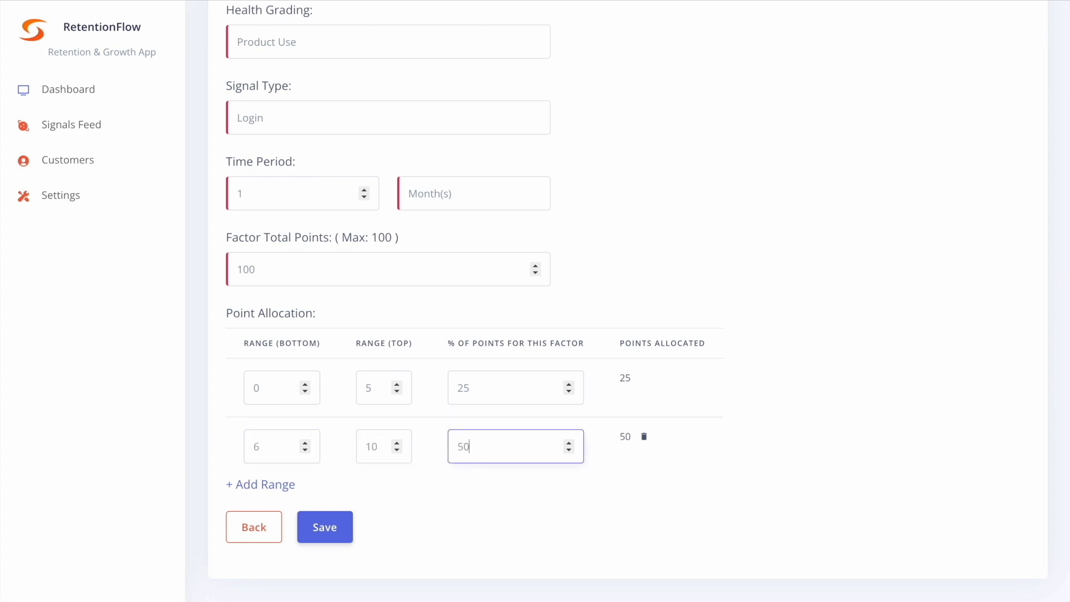
- Add a third range from 11 to 20 with 100% of the factor's points and save the Login grading criteria
{"action": "left_click", "coordinate": [260, 483]}
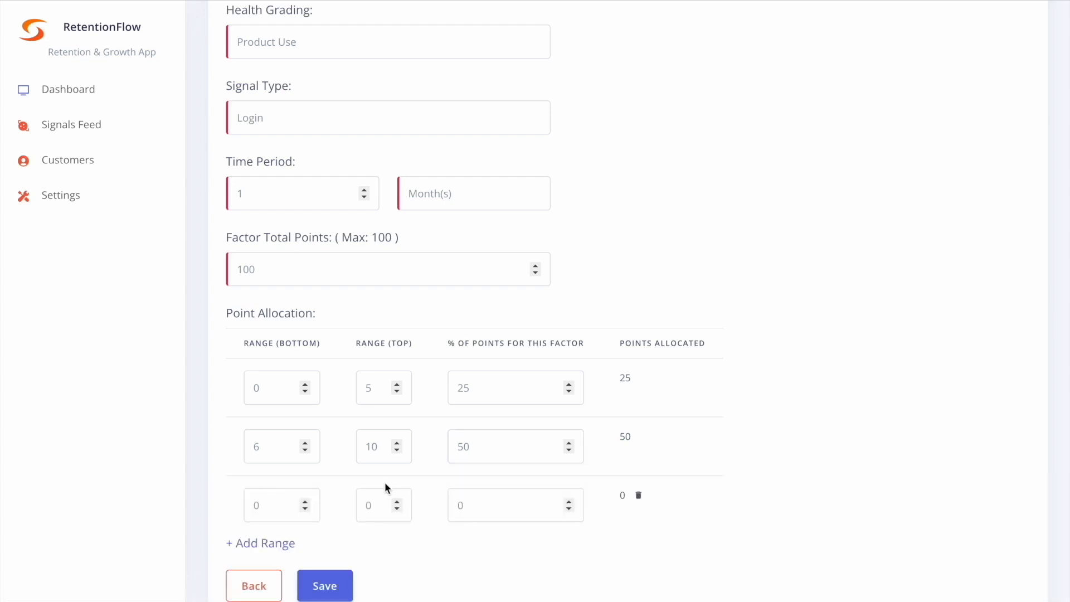
{"action": "scroll", "coordinate": [363, 482], "scroll_direction": "down", "scroll_amount": 1}
{"action": "left_click", "coordinate": [285, 464]}
{"action": "key", "text": "BackSpace"}
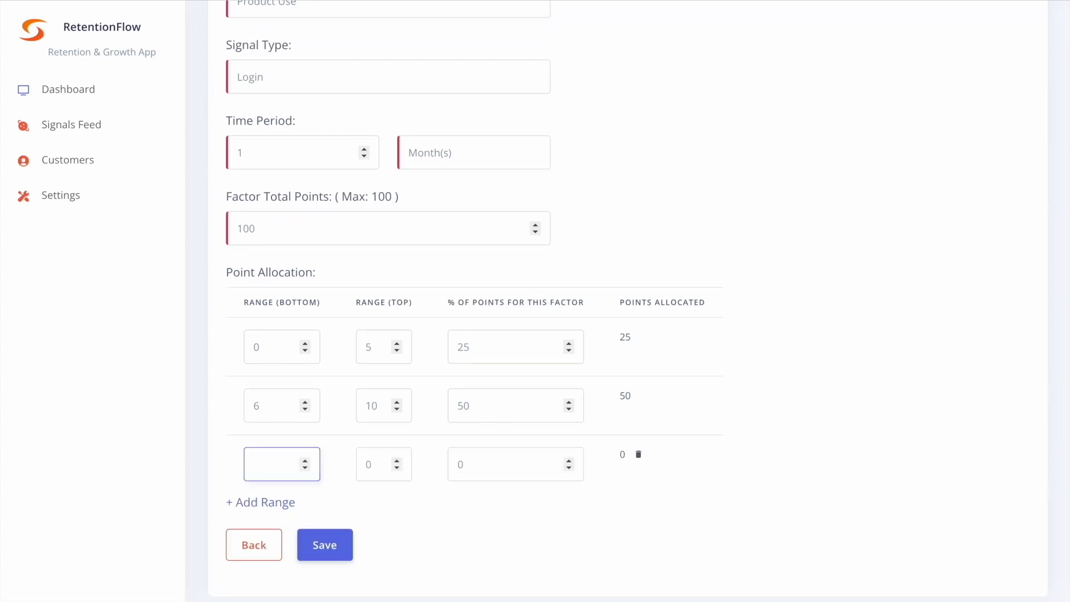
{"action": "type", "text": "11"}
{"action": "left_click", "coordinate": [375, 465]}
{"action": "key", "text": "BackSpace"}
{"action": "type", "text": "20"}
{"action": "left_click", "coordinate": [493, 465]}
{"action": "key", "text": "BackSpace"}
{"action": "type", "text": "100"}
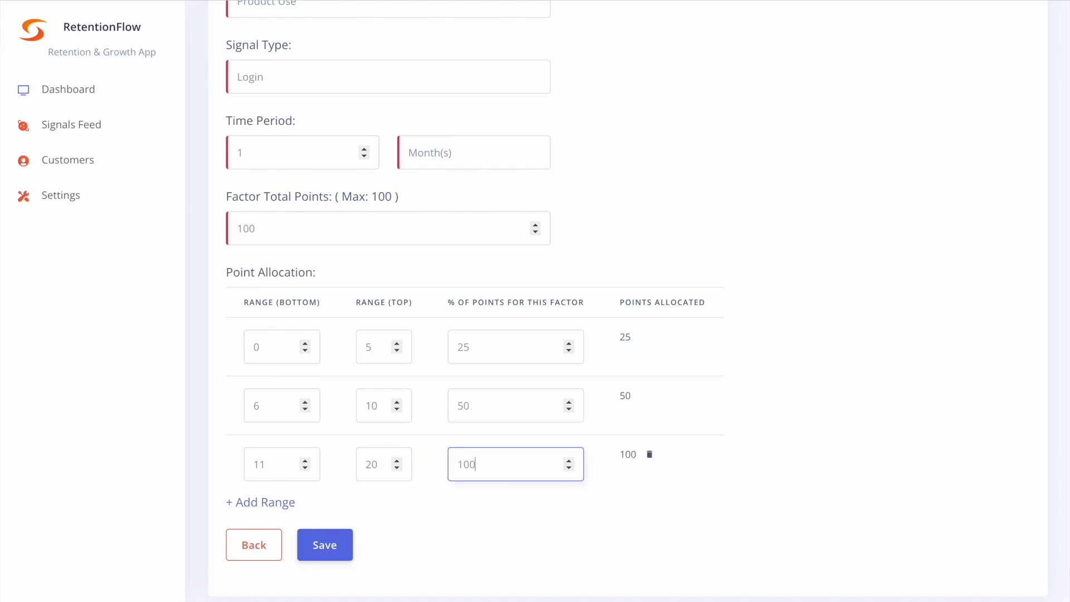
{"action": "left_click", "coordinate": [324, 545]}
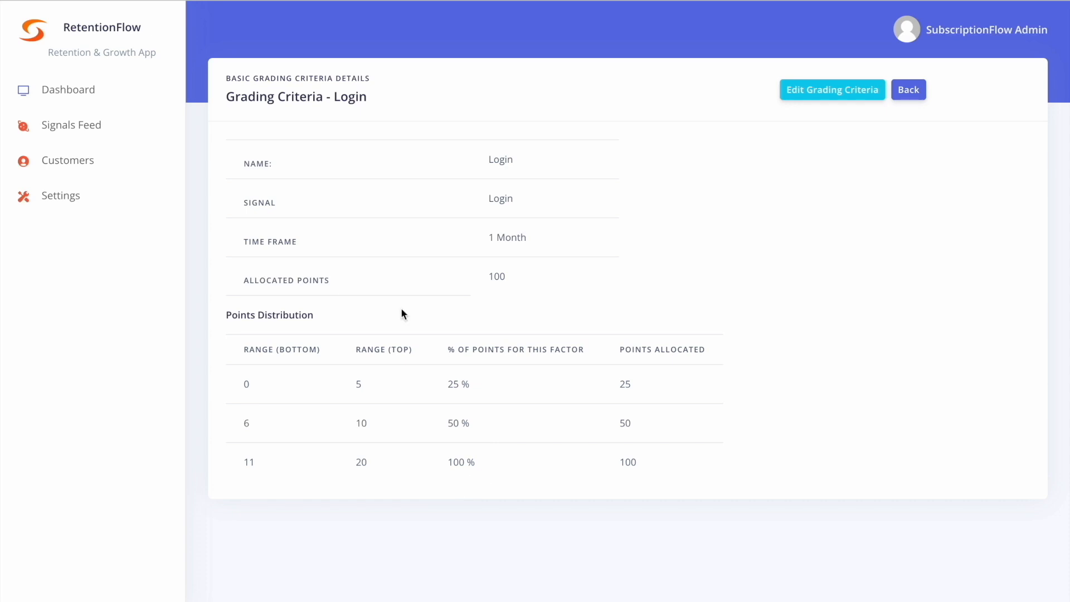
- Open the Reward loyalty playbook from the settings and review its qualifying settings and email action
{"action": "left_click", "coordinate": [18, 1]}
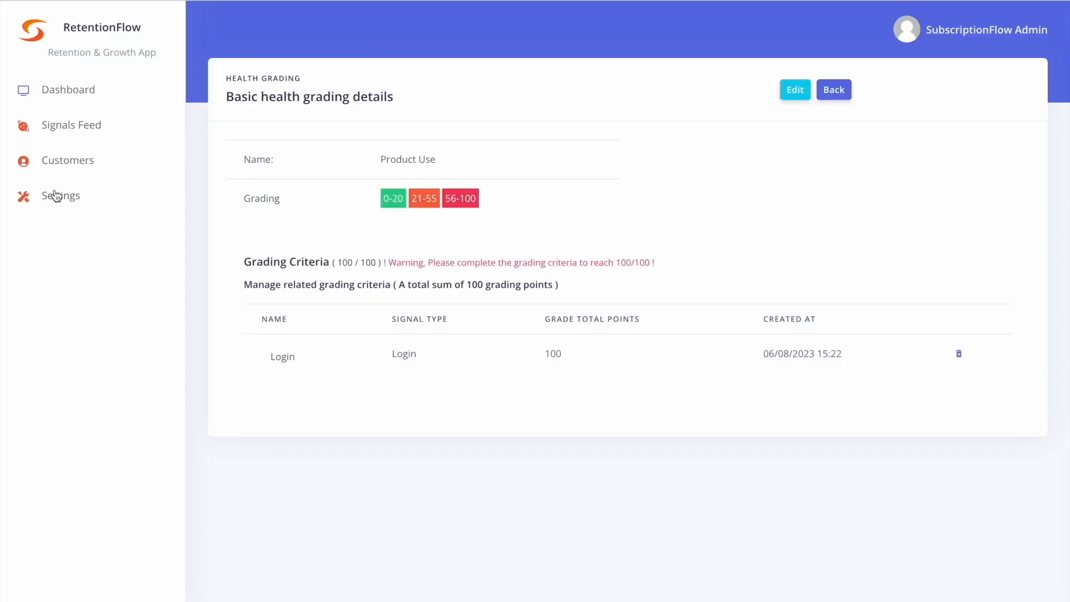
{"action": "left_click", "coordinate": [56, 195]}
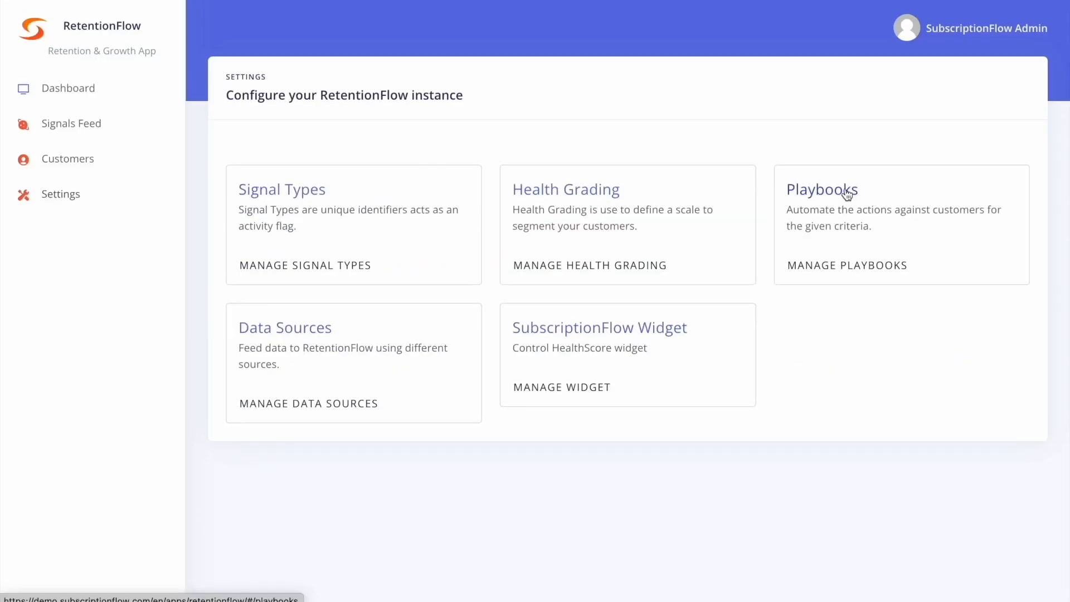
{"action": "left_click", "coordinate": [844, 194]}
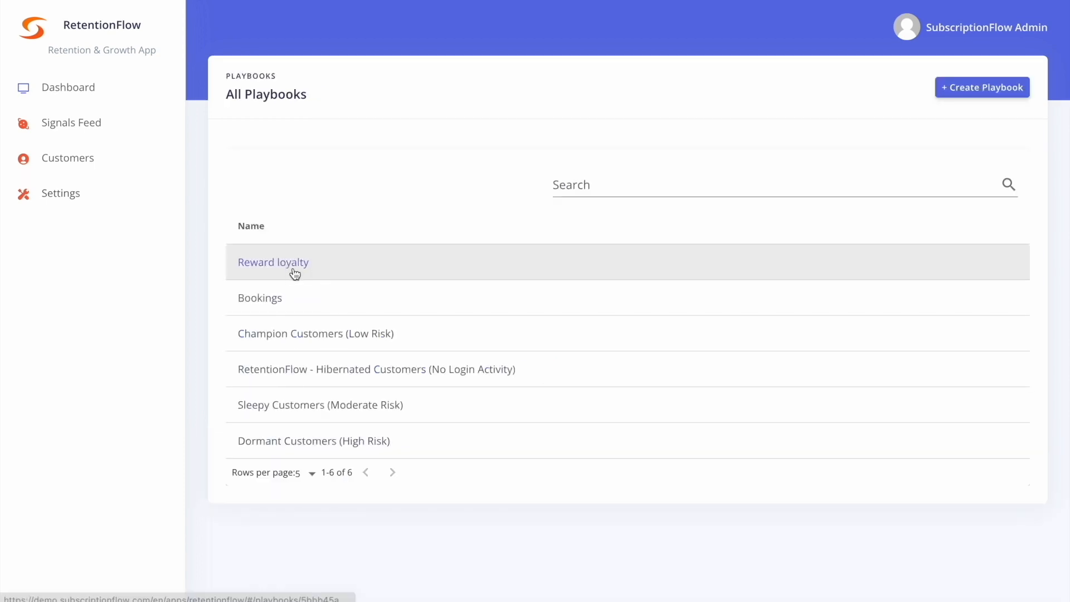
{"action": "left_click", "coordinate": [295, 273]}
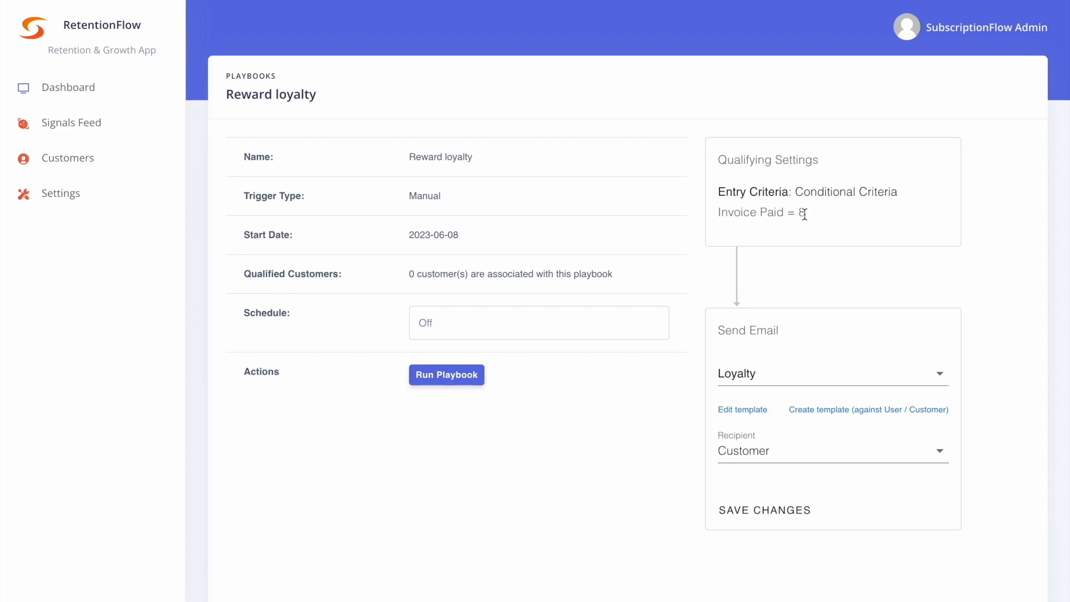
{"action": "scroll", "coordinate": [827, 301], "scroll_direction": "down", "scroll_amount": 2}
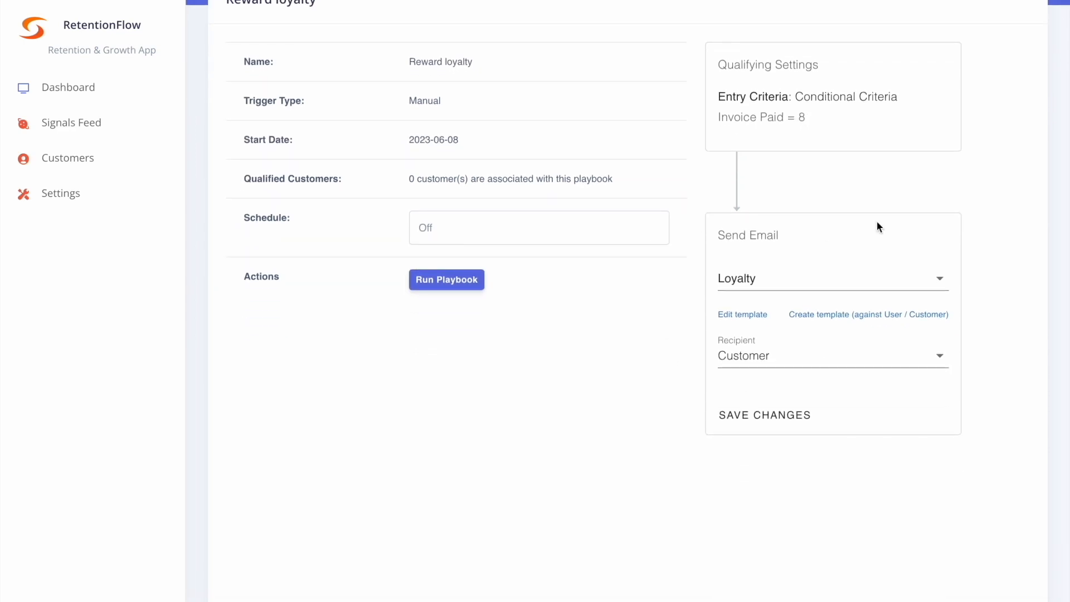
{"action": "scroll", "coordinate": [932, 291], "scroll_direction": "up", "scroll_amount": 2}
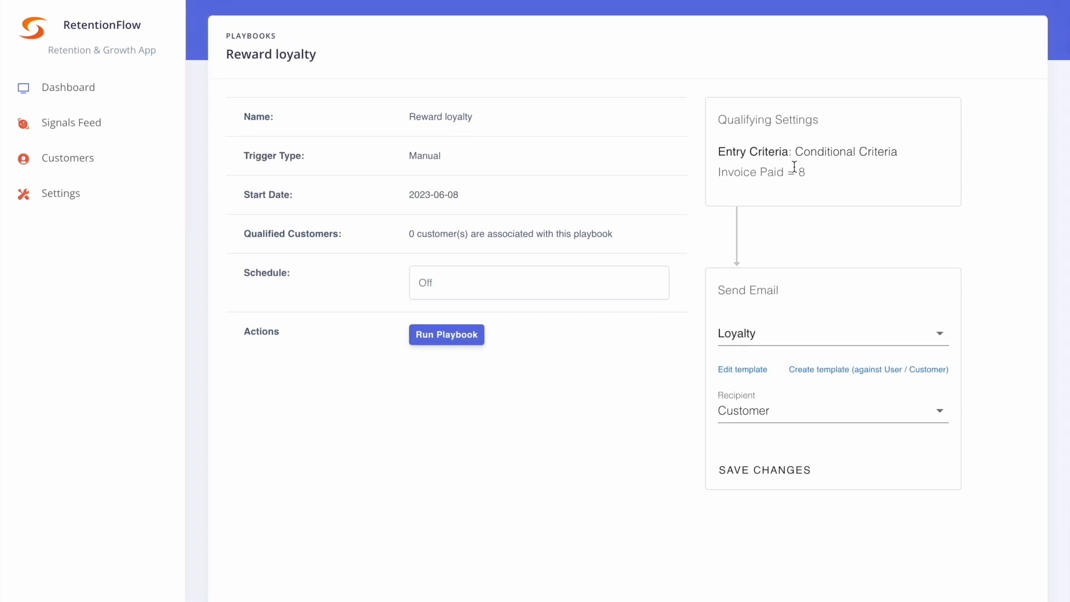
- Choose the Loyalty template for the playbook's Send Email action and Customer as its recipient
{"action": "left_click", "coordinate": [880, 334]}
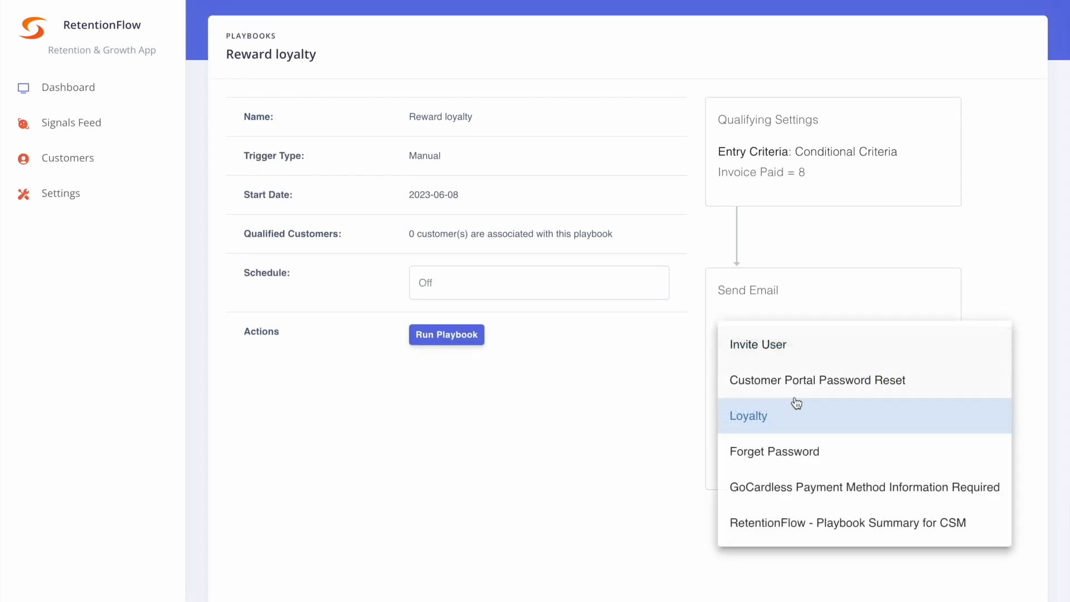
{"action": "left_click", "coordinate": [756, 422]}
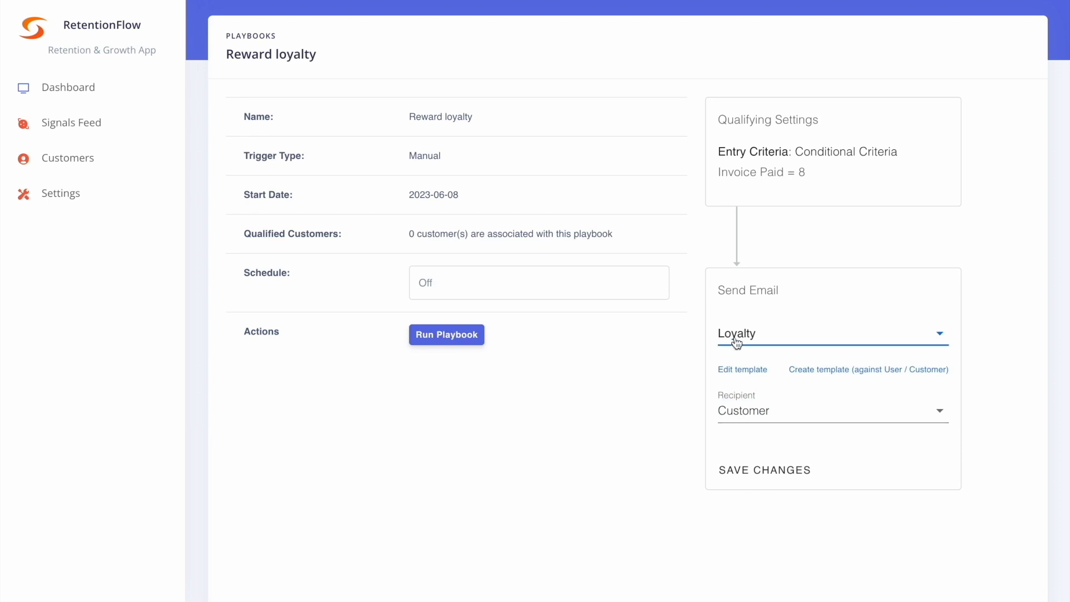
{"action": "left_click", "coordinate": [748, 410]}
{"action": "left_click", "coordinate": [758, 471]}
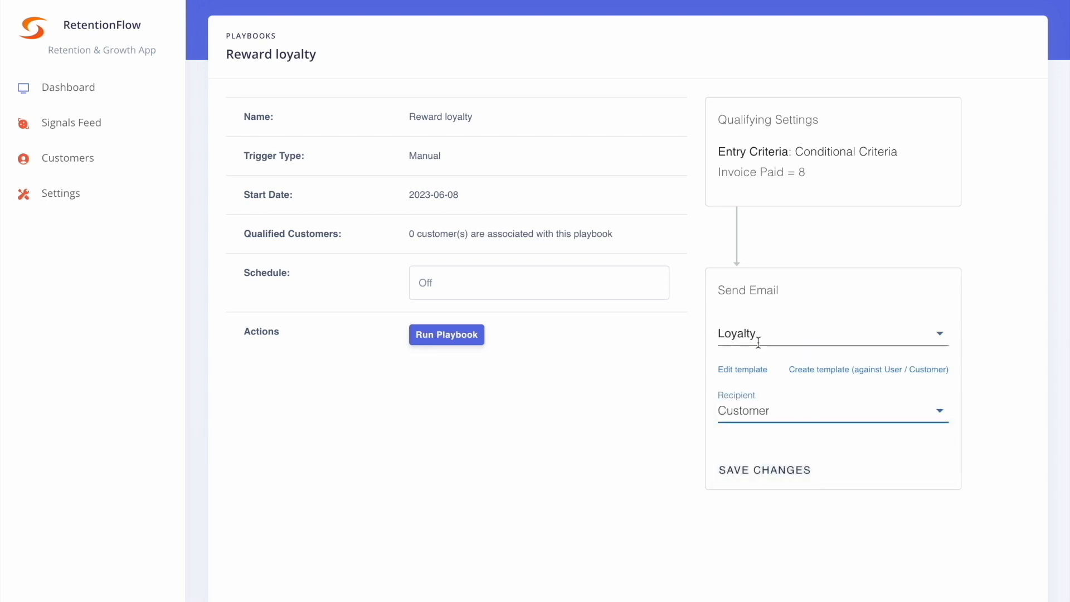
- Open the Loyalty email template of the Reward loyalty playbook for editing
{"action": "left_click", "coordinate": [744, 371]}
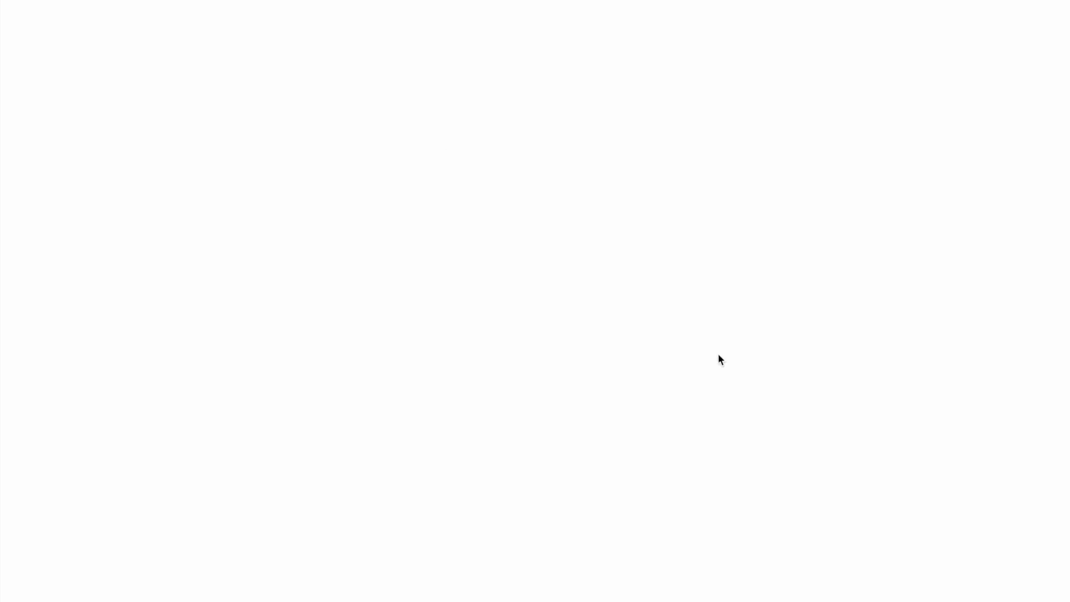